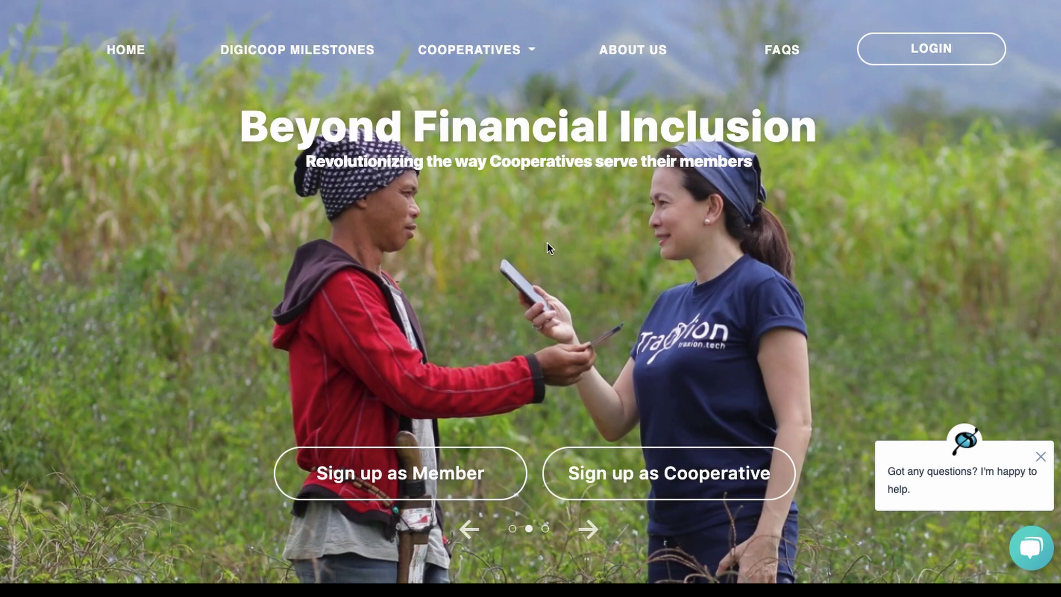
- Use the LOGIN link on the digiCOOP homepage to reach the login page
left_click(954, 43)
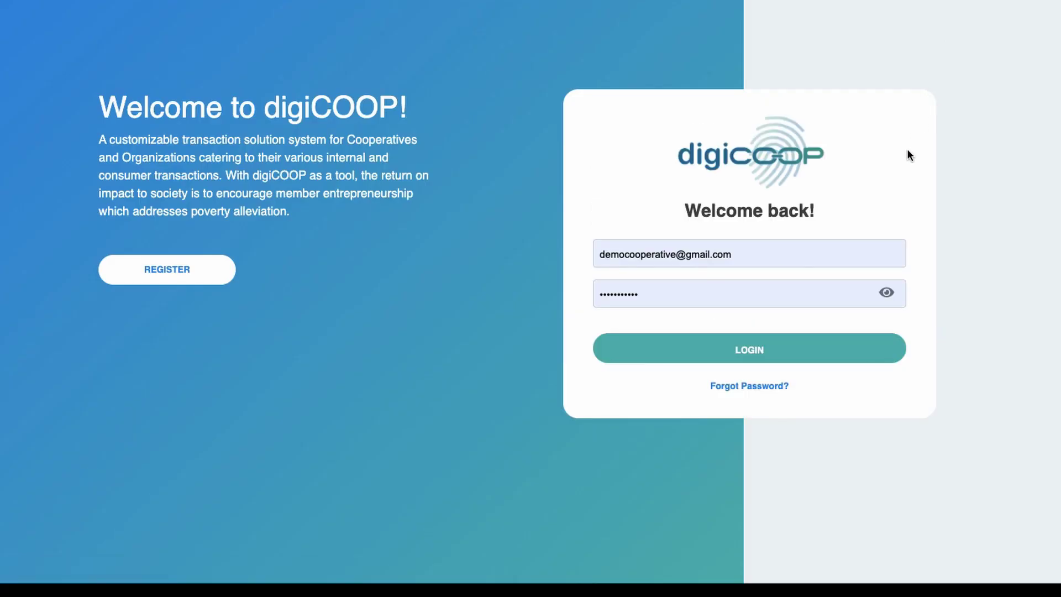
- Sign in, then open the Cash-In Request List from Payments
left_click(834, 350)
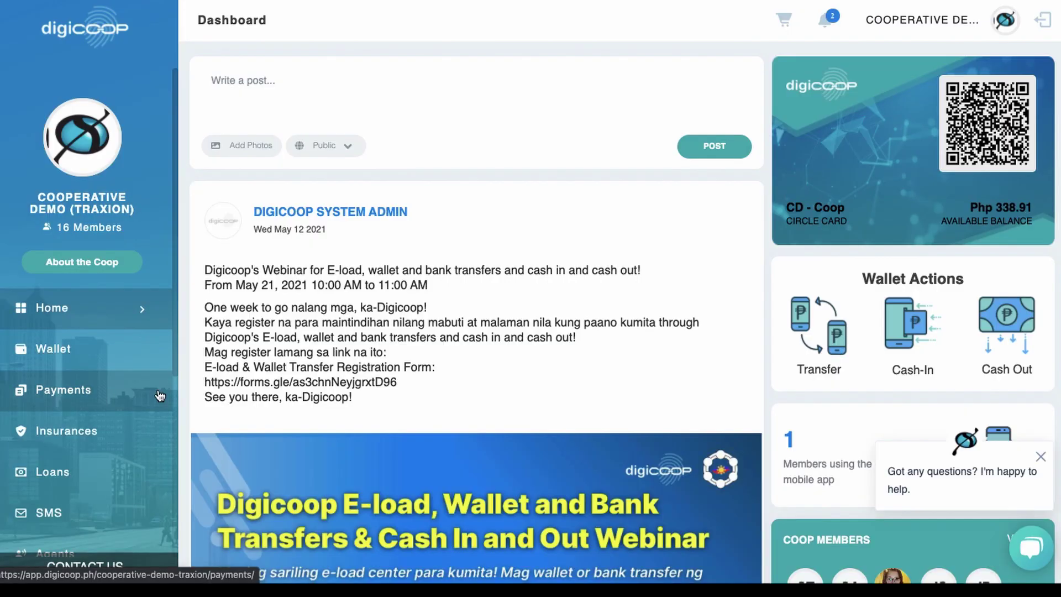
left_click(160, 395)
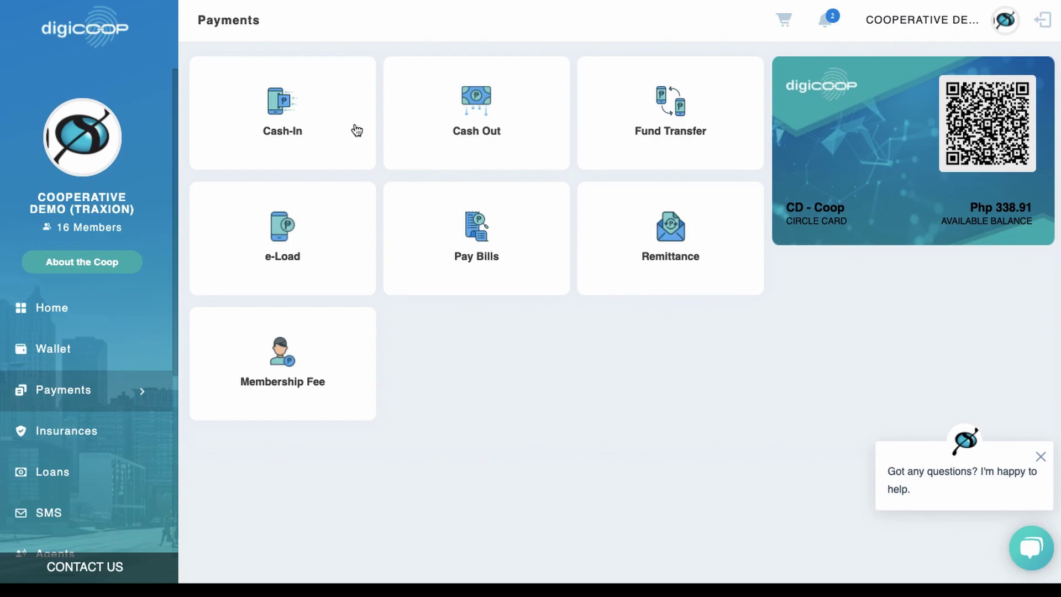
left_click(357, 130)
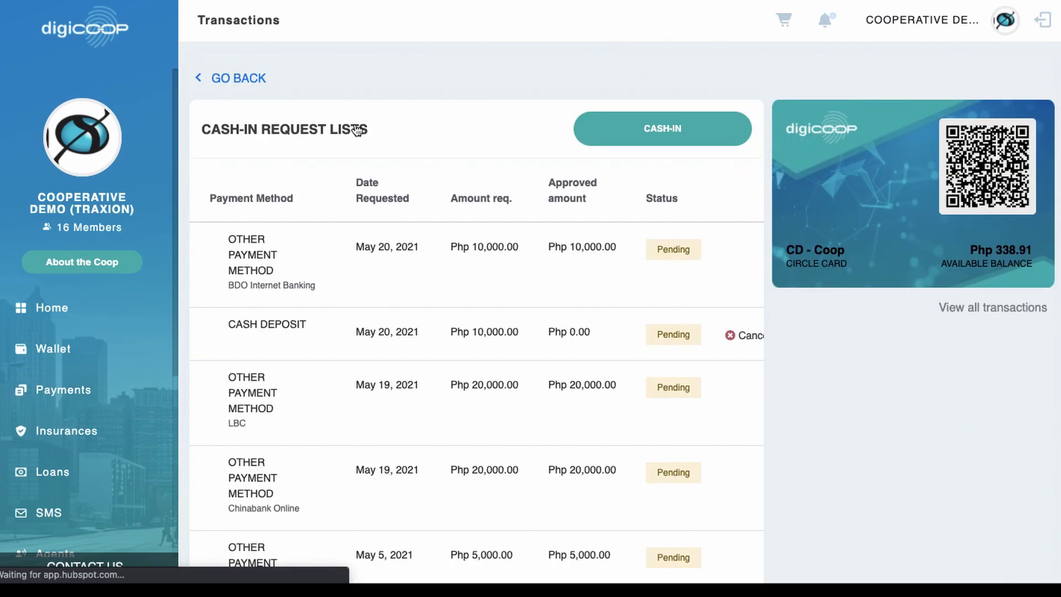
- Start a new cash-in request for 10,000
left_click(640, 126)
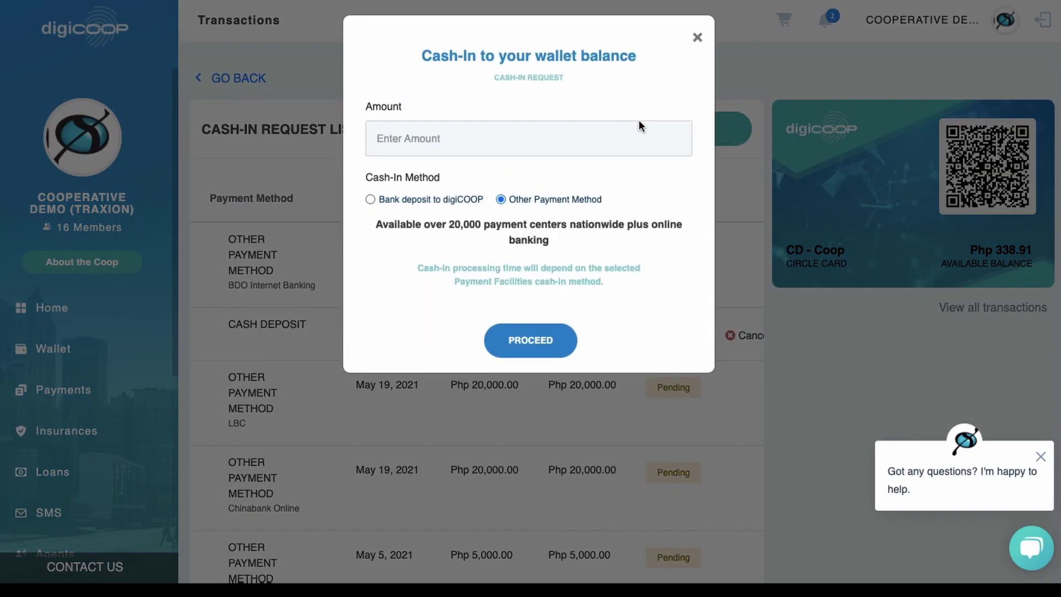
left_click(554, 135)
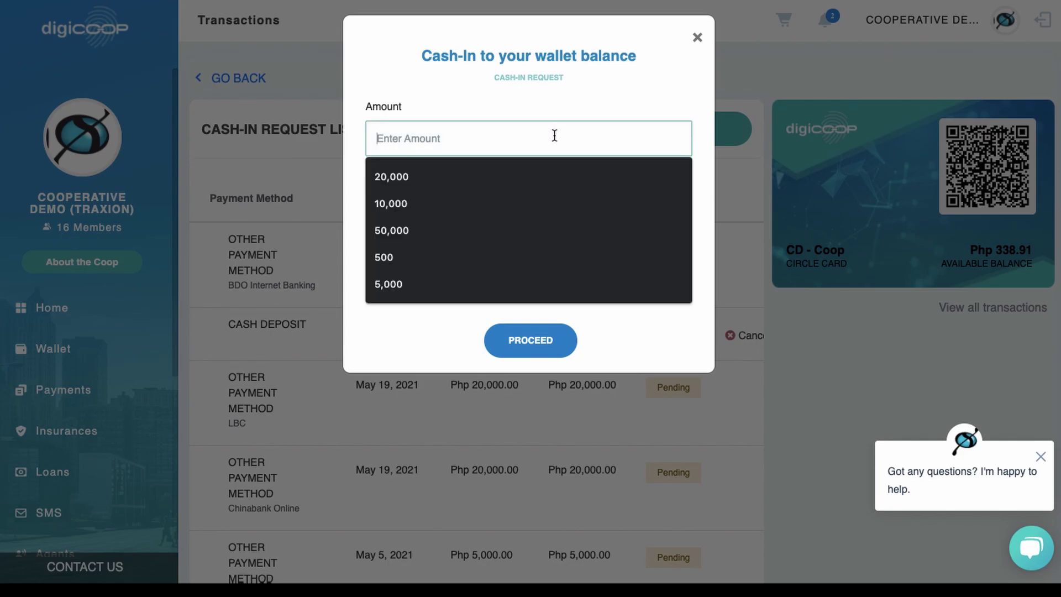
left_click(532, 203)
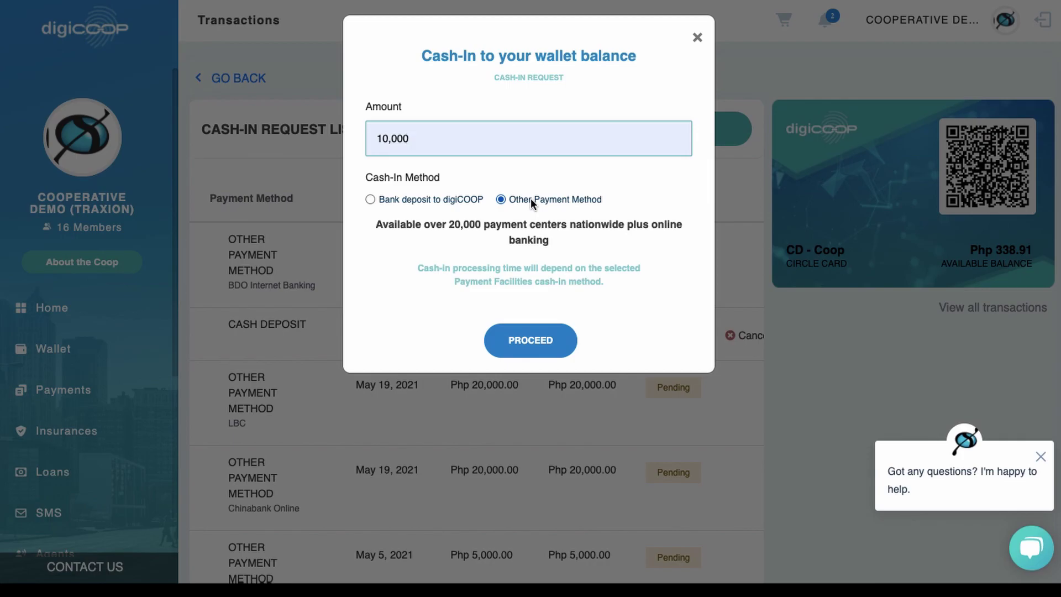
- Choose bank deposit to digiCOOP with UNIONBANK as the receiving bank
left_click(371, 197)
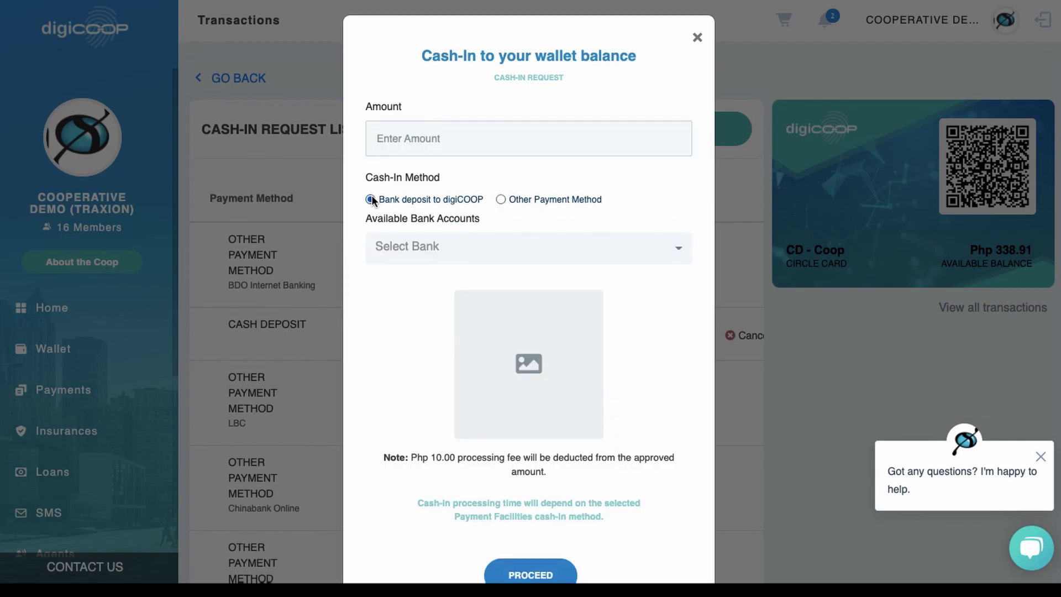
left_click(440, 261)
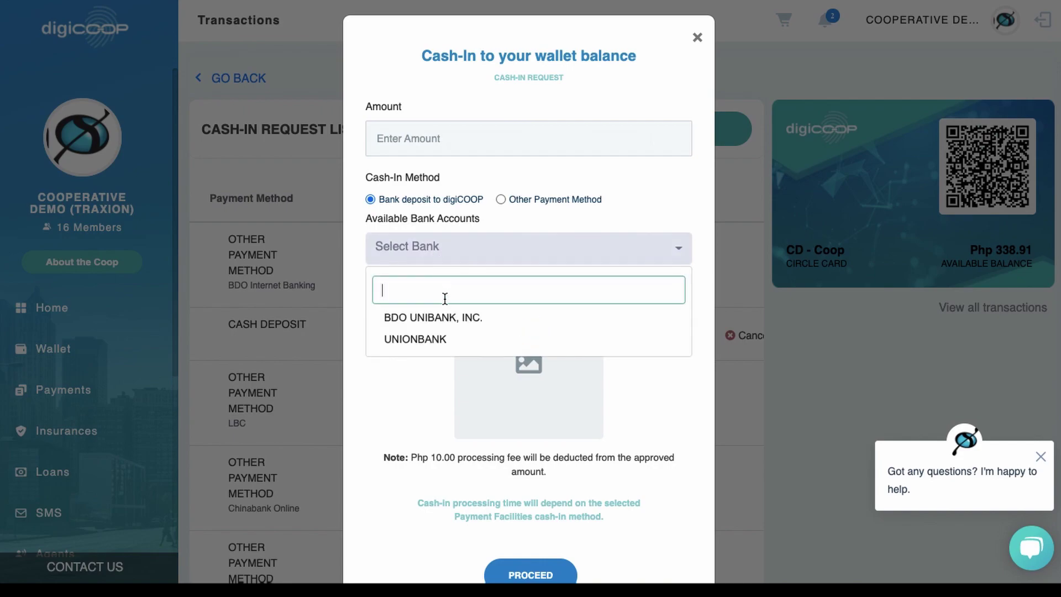
left_click(450, 320)
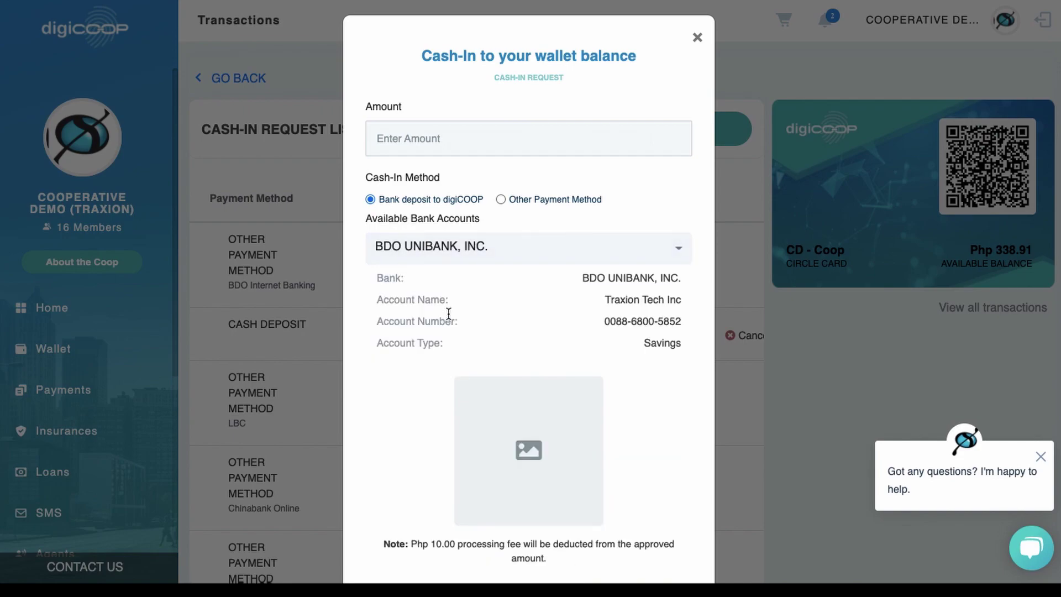
left_click(459, 251)
left_click(452, 347)
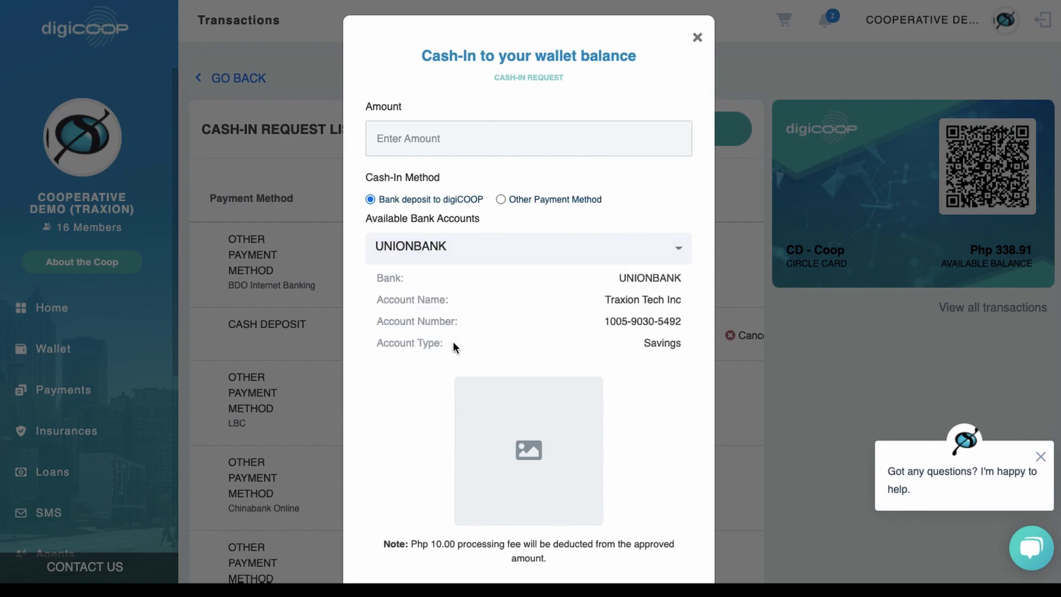
scroll(425, 420, "down", 2)
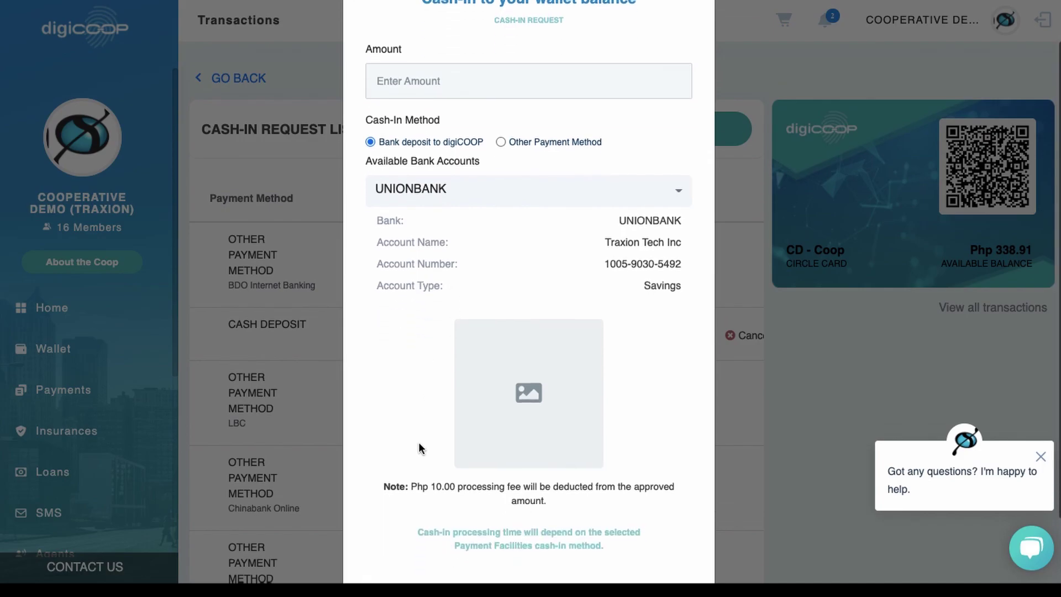
- Attach the Digicoop Fed logo image as the deposit proof
left_click(518, 380)
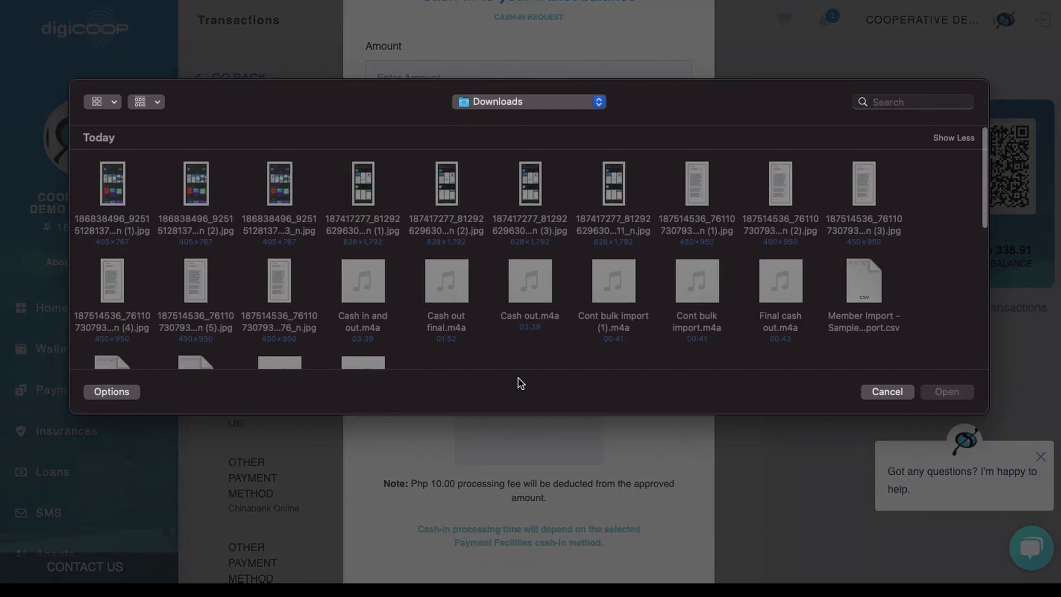
scroll(527, 331, "down", 5)
double_click(447, 296)
- Enter 10000 as the amount and submit the cash-in request
scroll(471, 392, "down", 1)
scroll(471, 392, "down", 1)
type("100000")
left_click(545, 520)
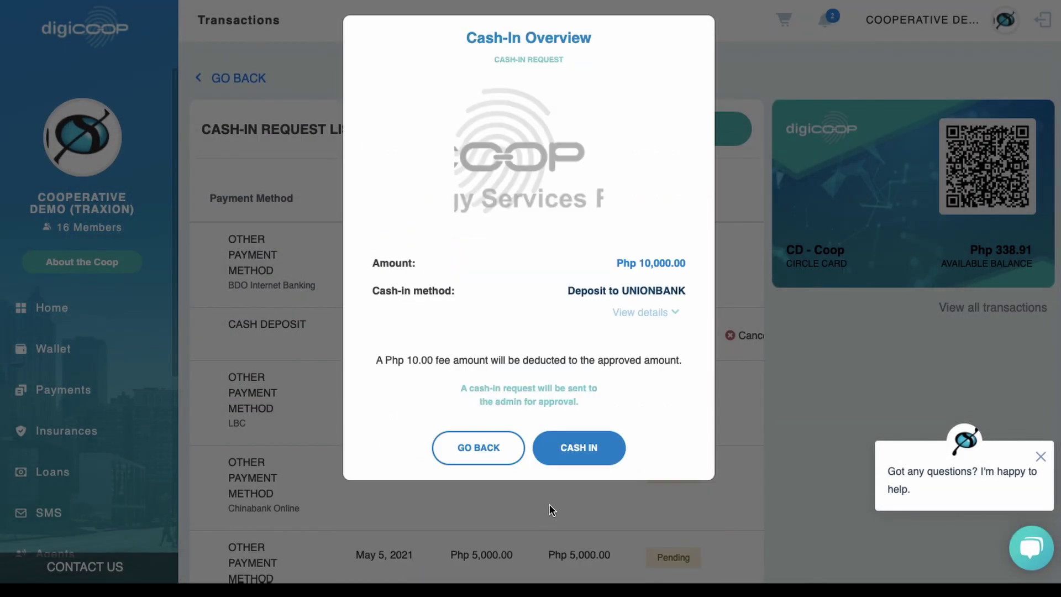
left_click(580, 459)
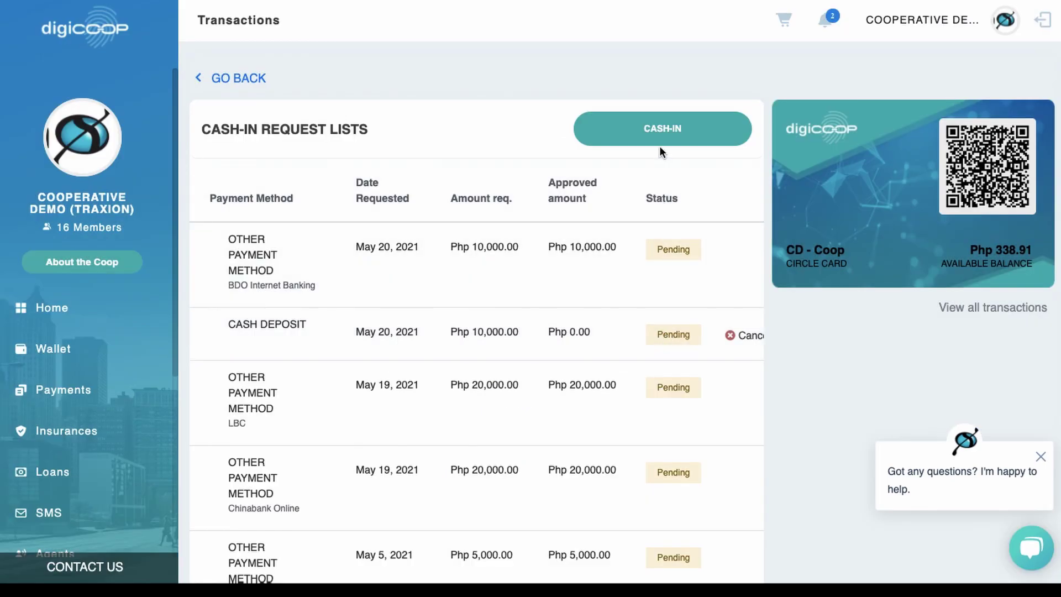
- Create a 10,000 cash-in via Other Payment Method and proceed to TraxionPay checkout
left_click(666, 131)
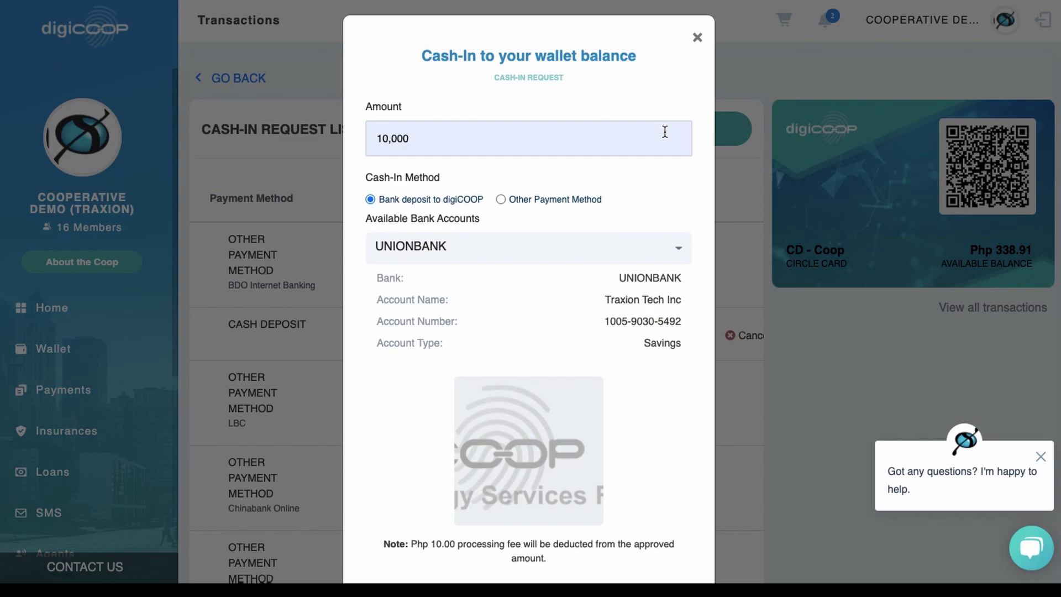
left_click(500, 200)
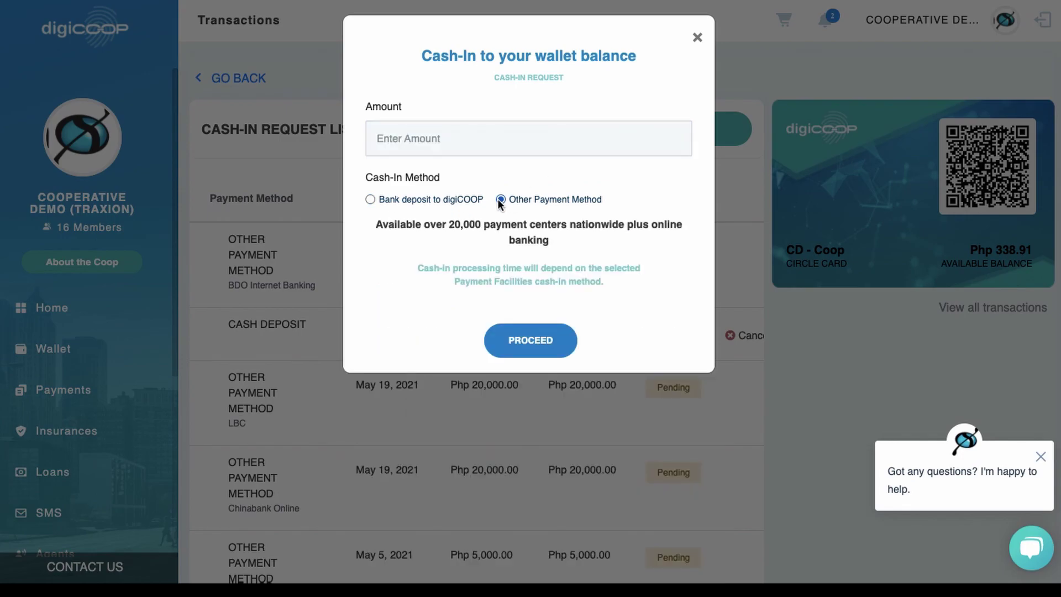
left_click(442, 140)
left_click(439, 197)
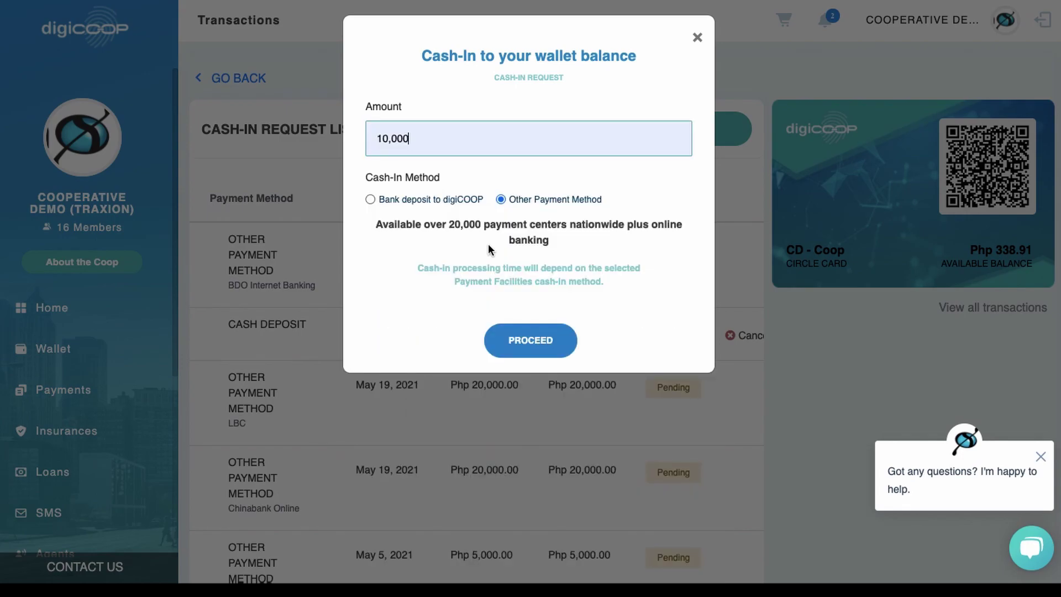
left_click(520, 351)
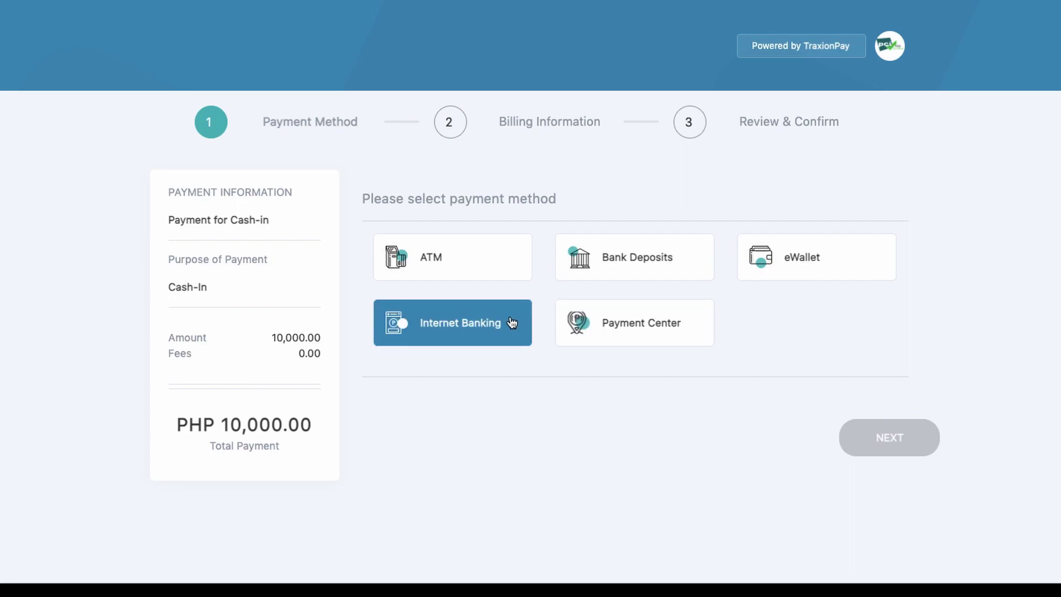
- Select Landbank Cash Payment under Bank Deposits and continue to billing information
left_click(607, 284)
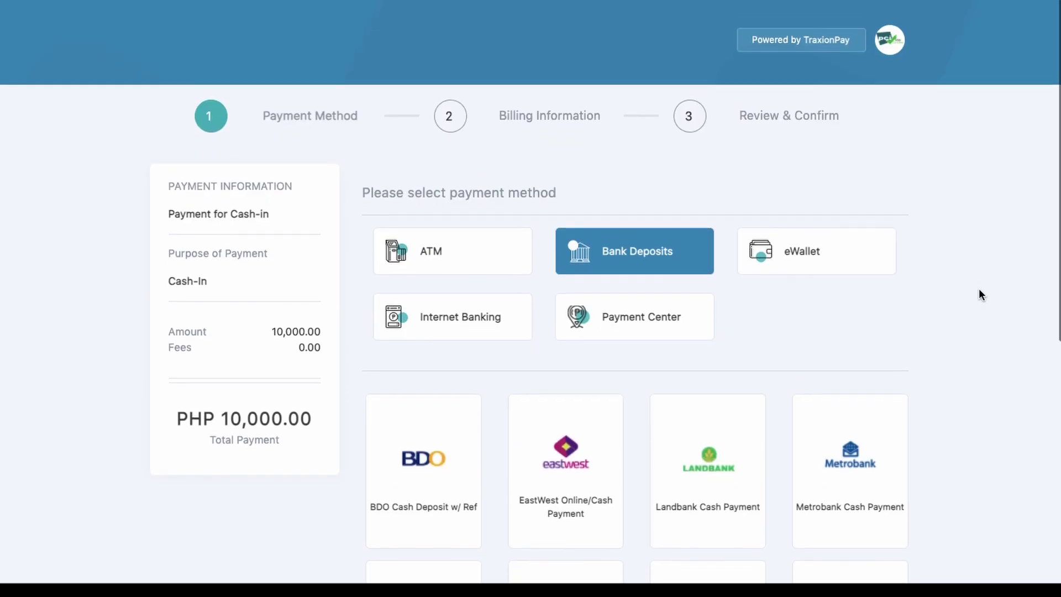
scroll(979, 289, "down", 5)
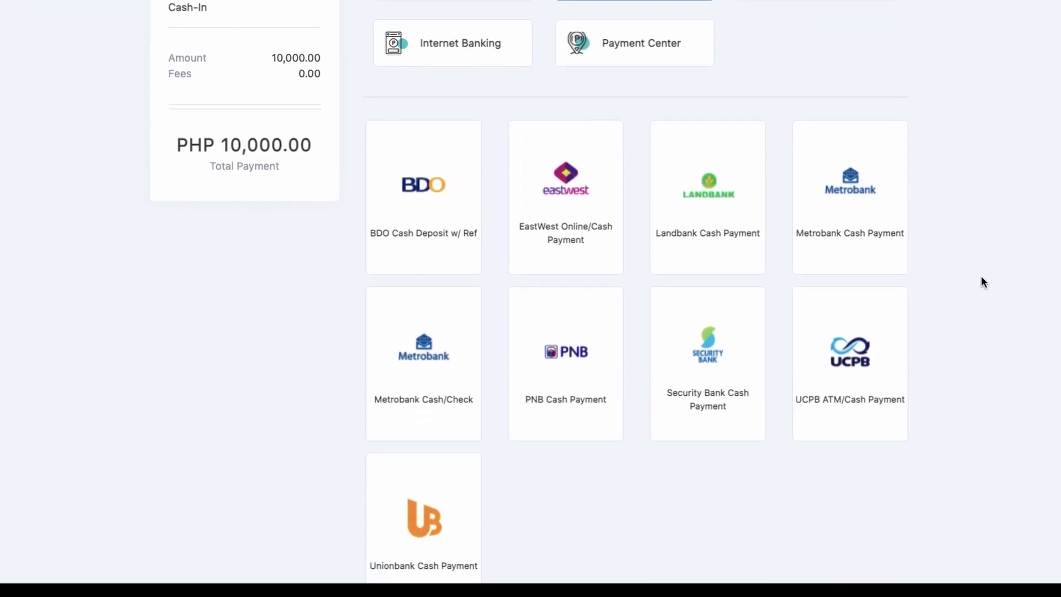
scroll(981, 277, "down", 1)
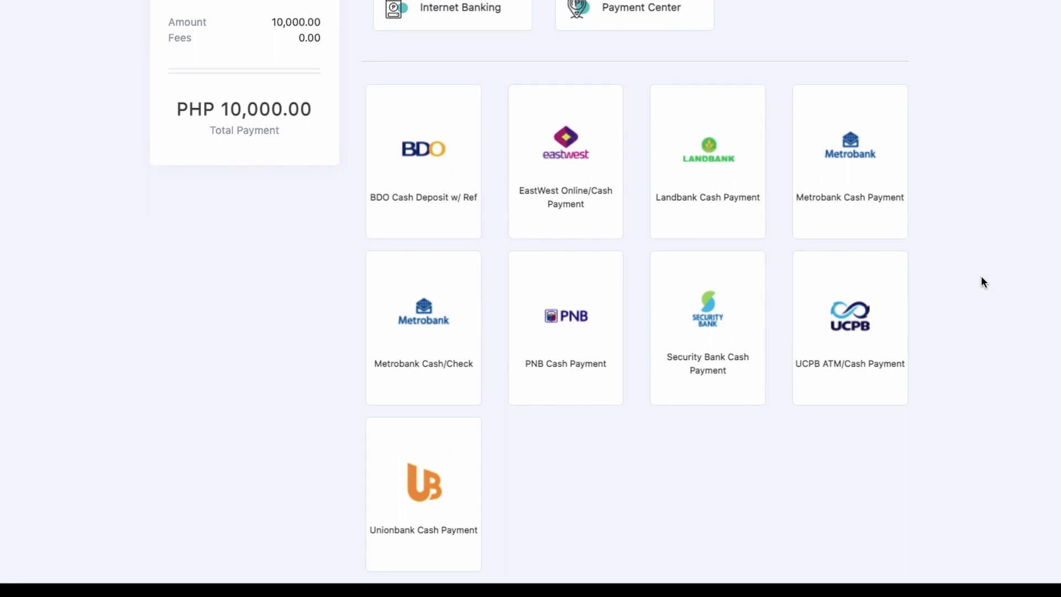
left_click(741, 232)
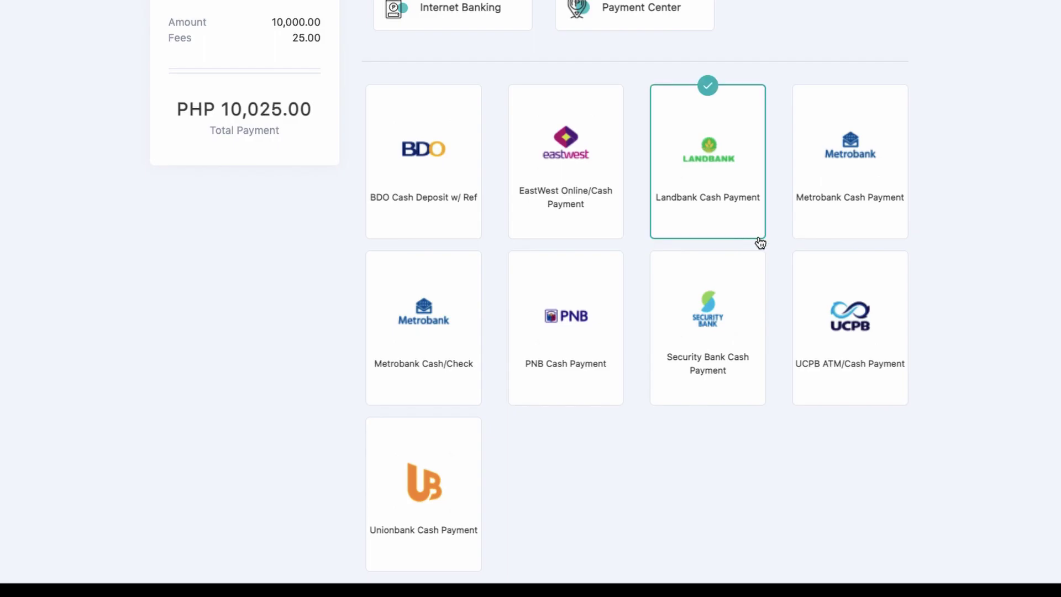
scroll(940, 333, "down", 2)
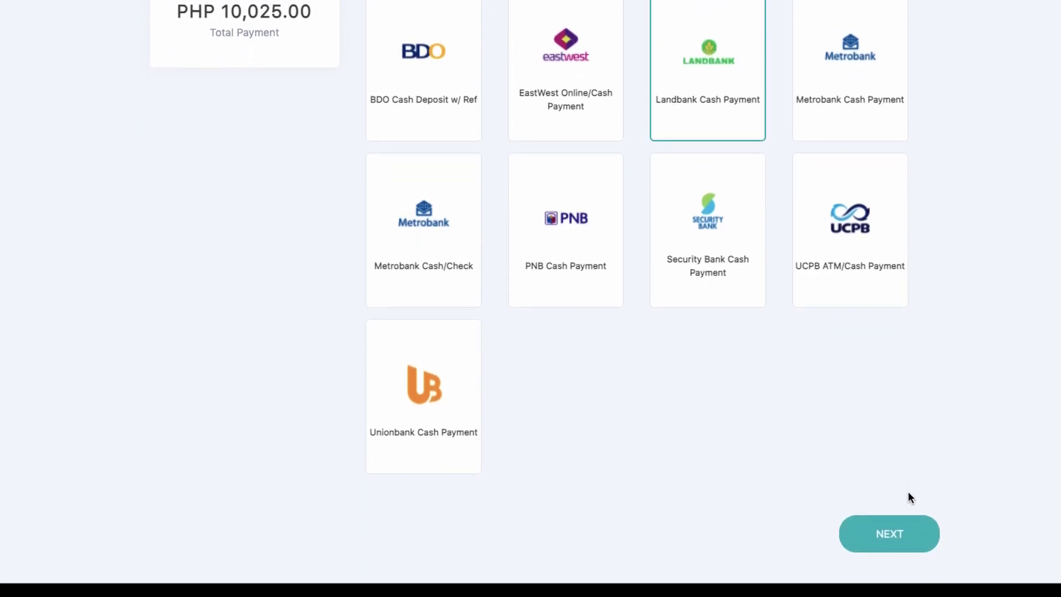
left_click(907, 530)
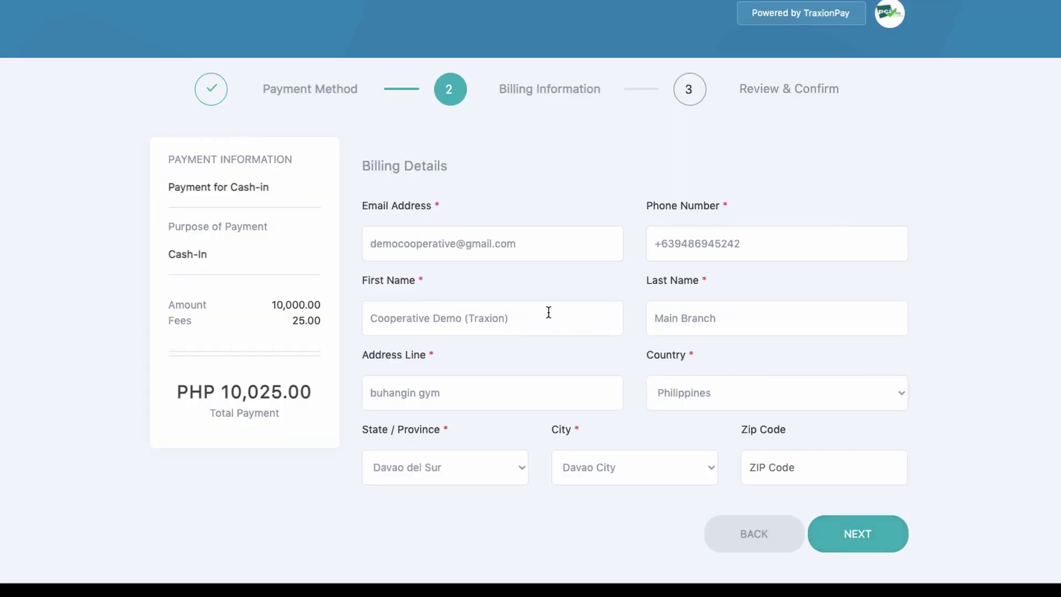
- Confirm the billing e-mail, pay the PHP 10,025.00 Landbank payment, and e-mail its instructions
left_click(459, 246)
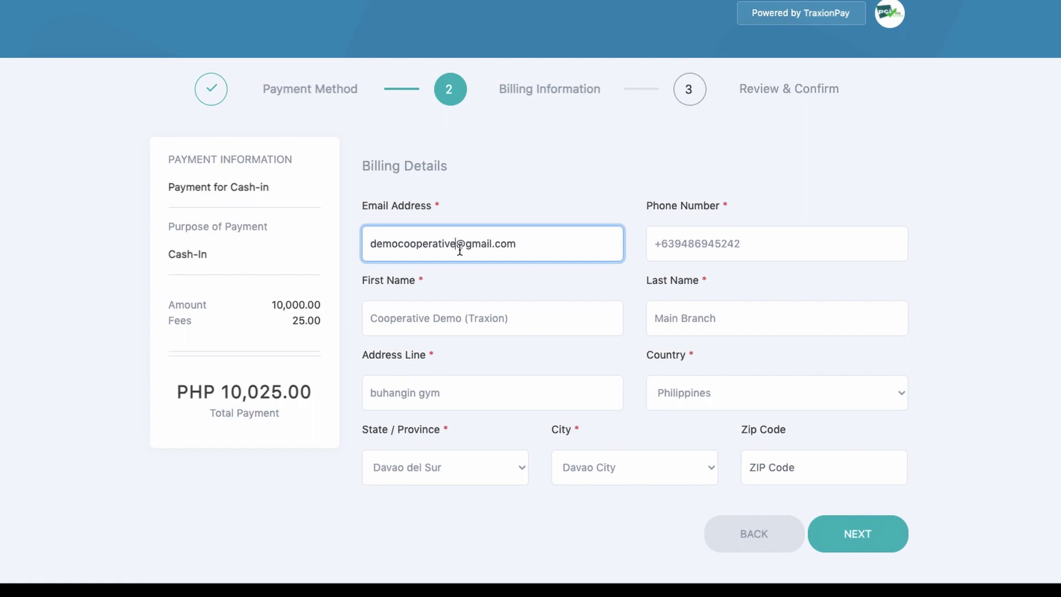
triple_click(460, 250)
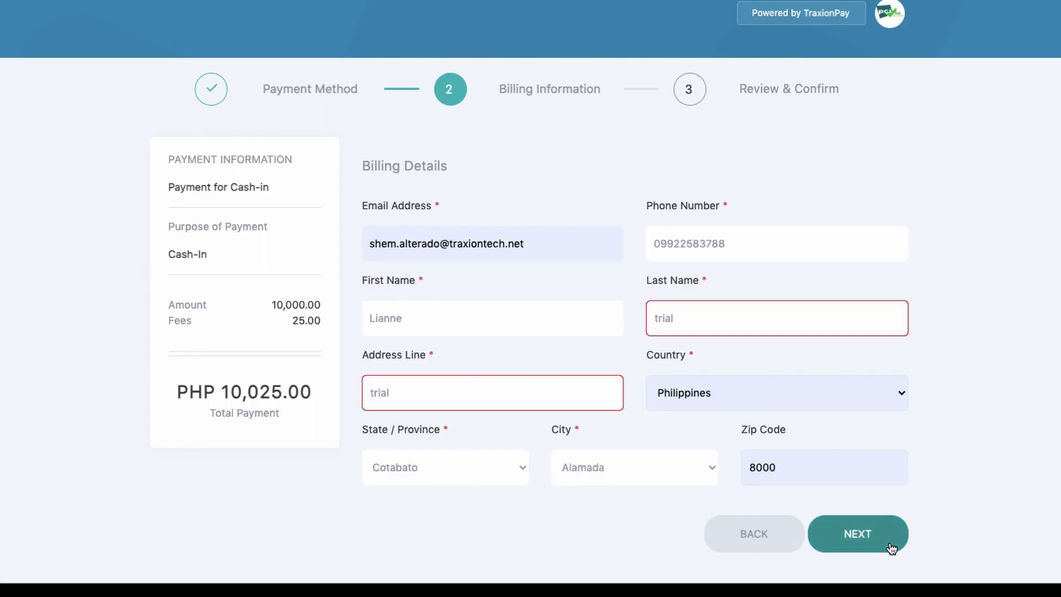
left_click(890, 546)
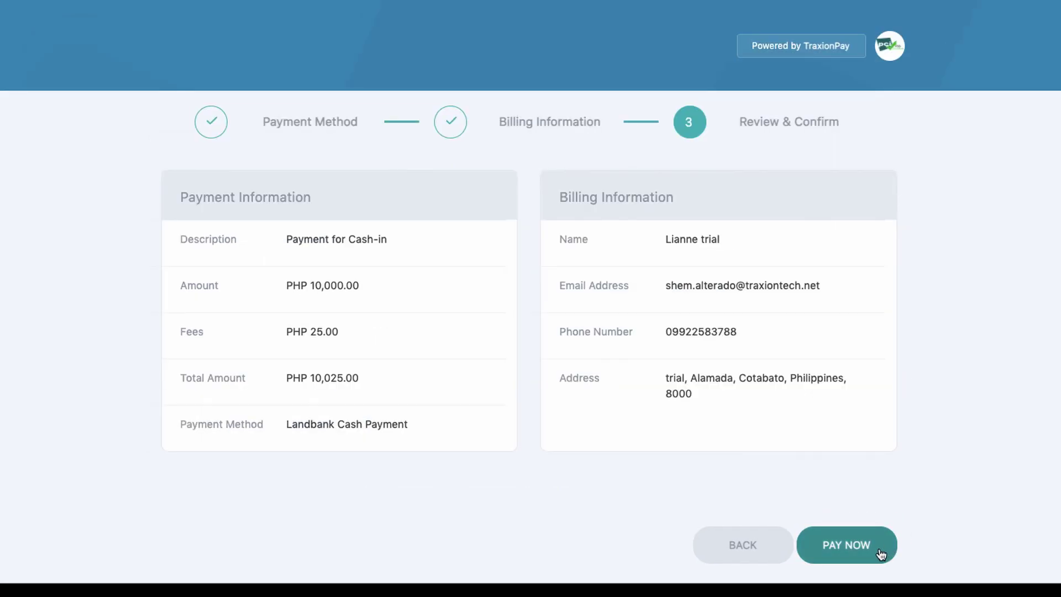
left_click(869, 553)
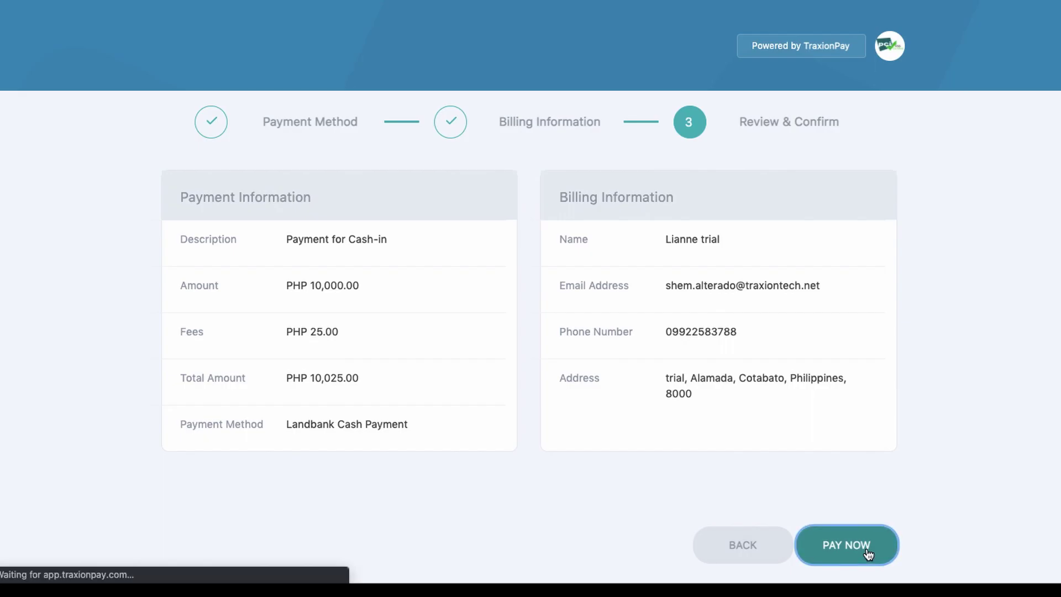
left_click(485, 247)
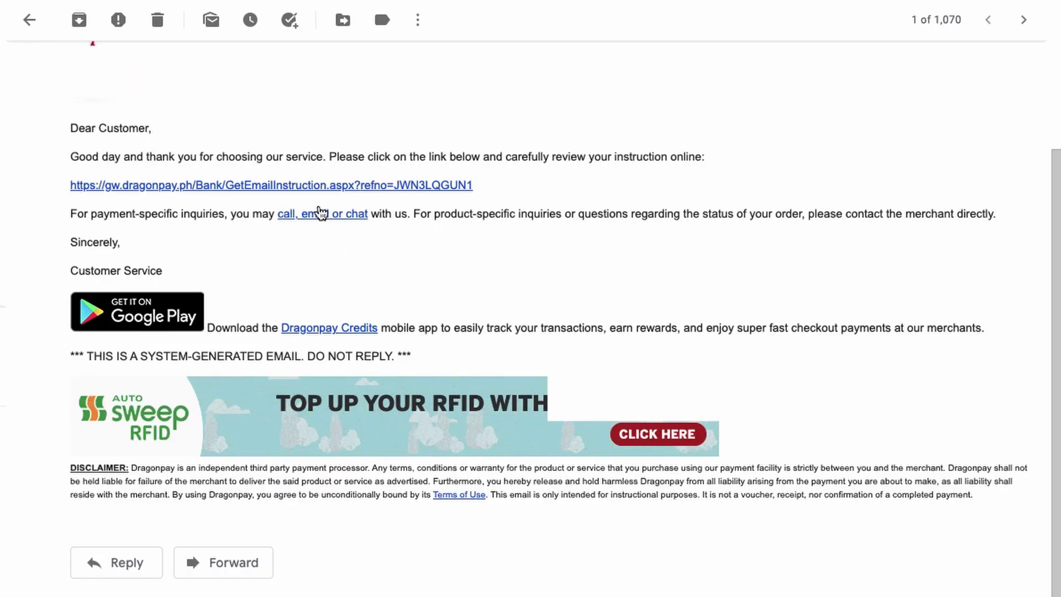
- Follow the GetEmailInstruction link in the Dragonpay e-mail to the Landbank instructions
left_click(308, 187)
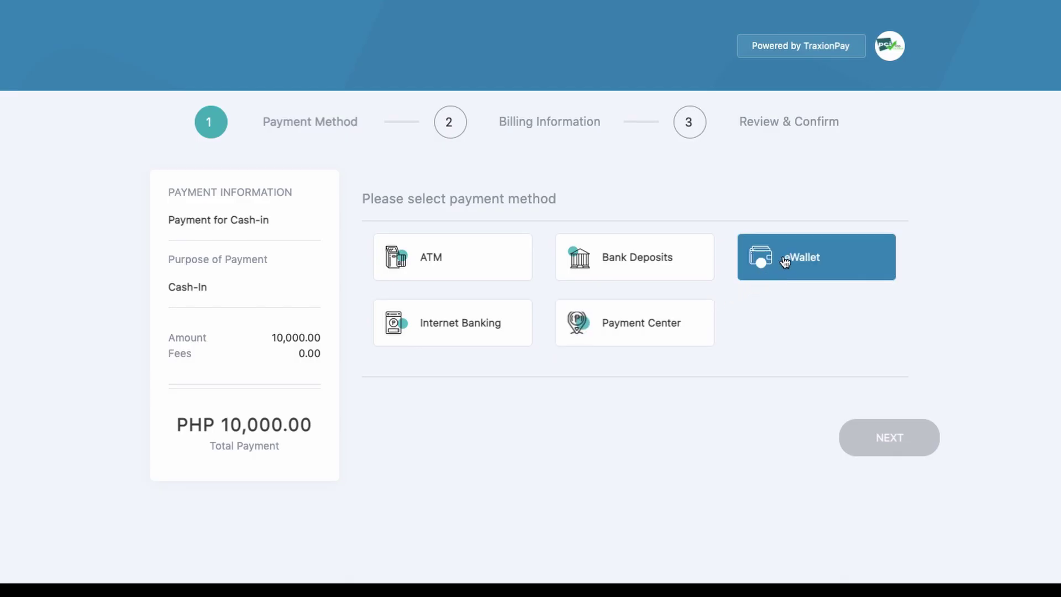
- Pick GCash under eWallet and continue with the PHP 10,000 payment
left_click(774, 265)
scroll(818, 417, "down", 2)
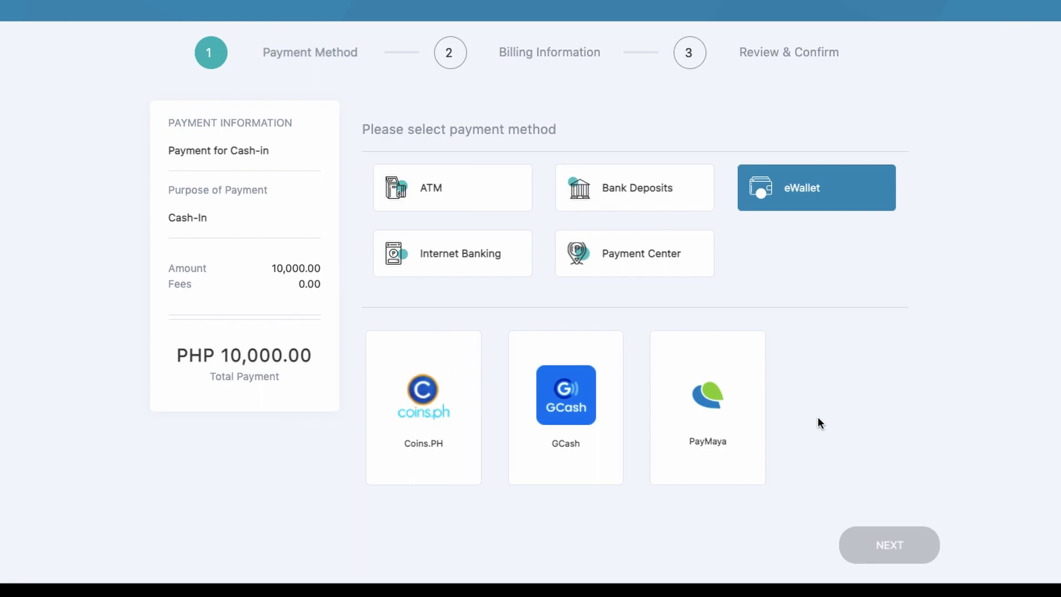
left_click(567, 433)
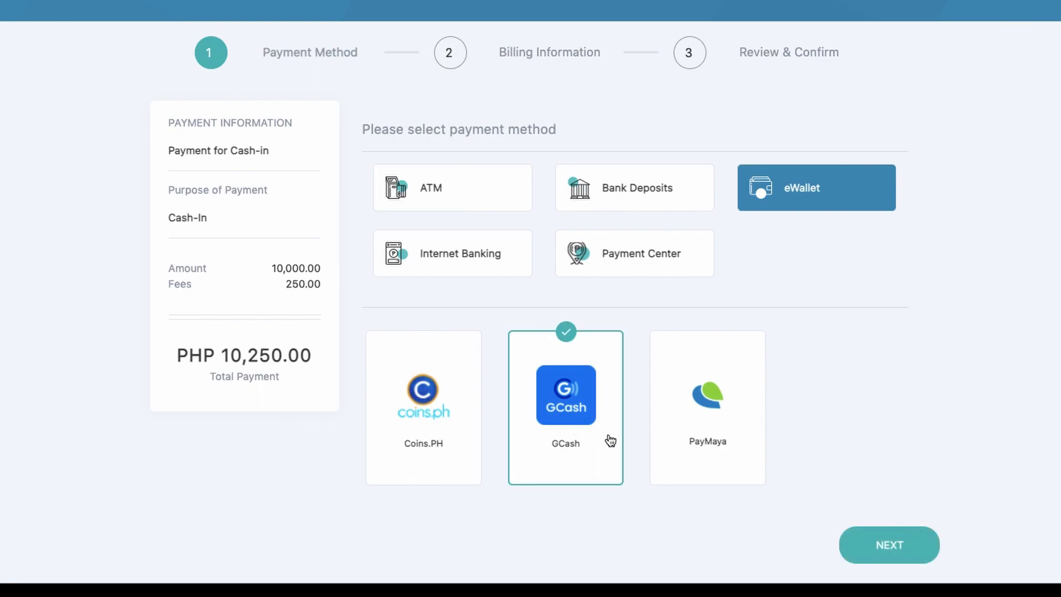
left_click(862, 544)
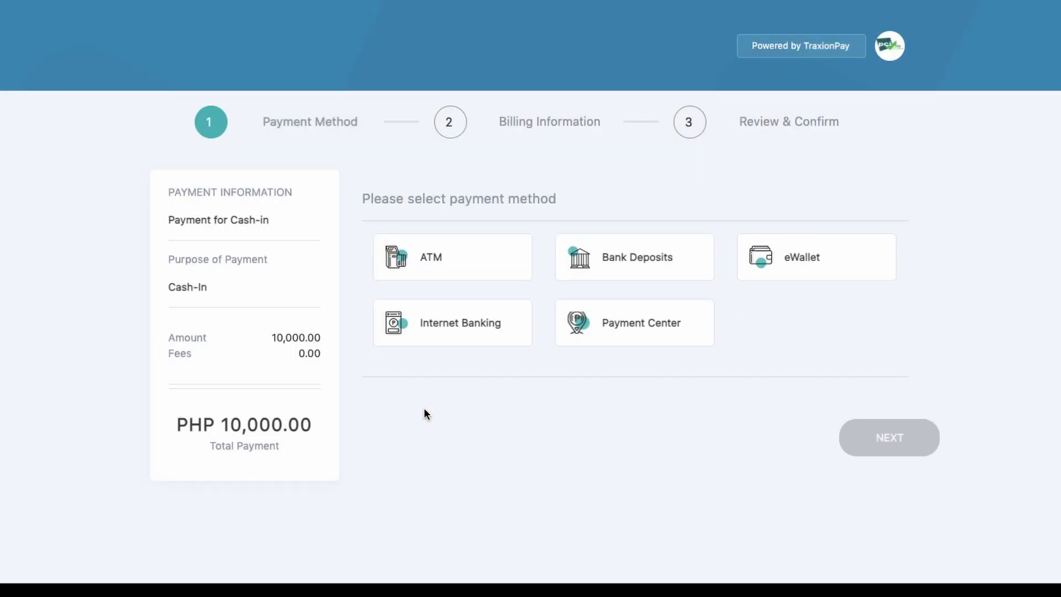
- Choose Chinabank Online under Internet Banking, pass billing, and pay PHP 10,020.00
left_click(456, 330)
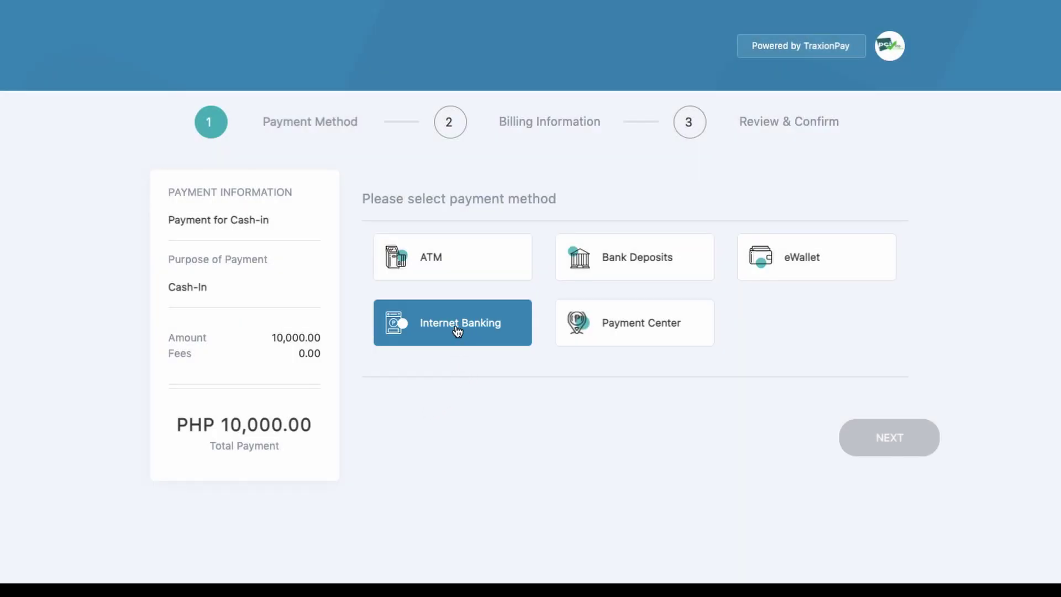
scroll(740, 412, "down", 3)
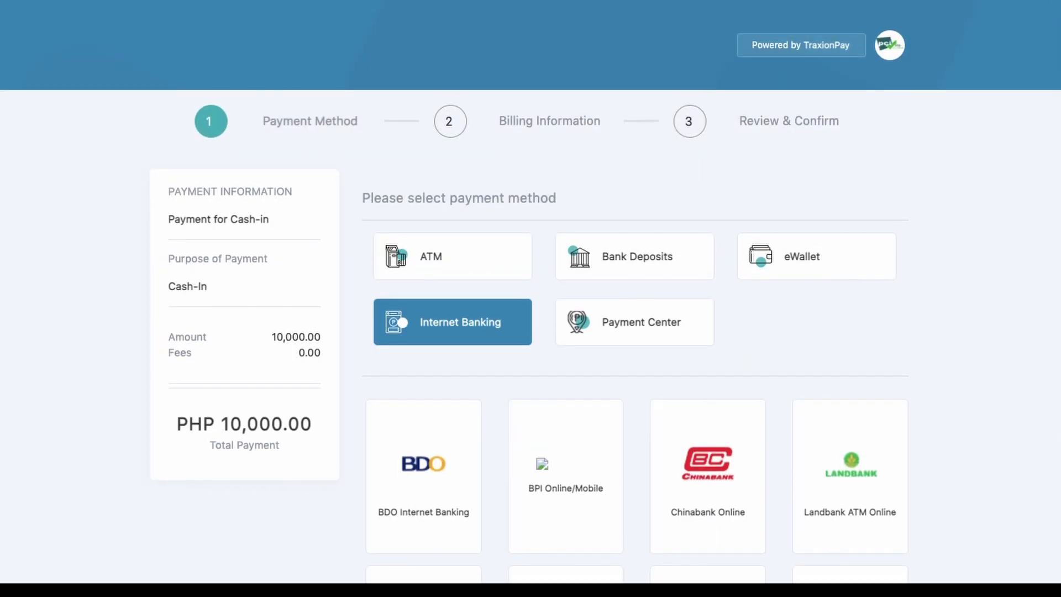
scroll(636, 299, "down", 4)
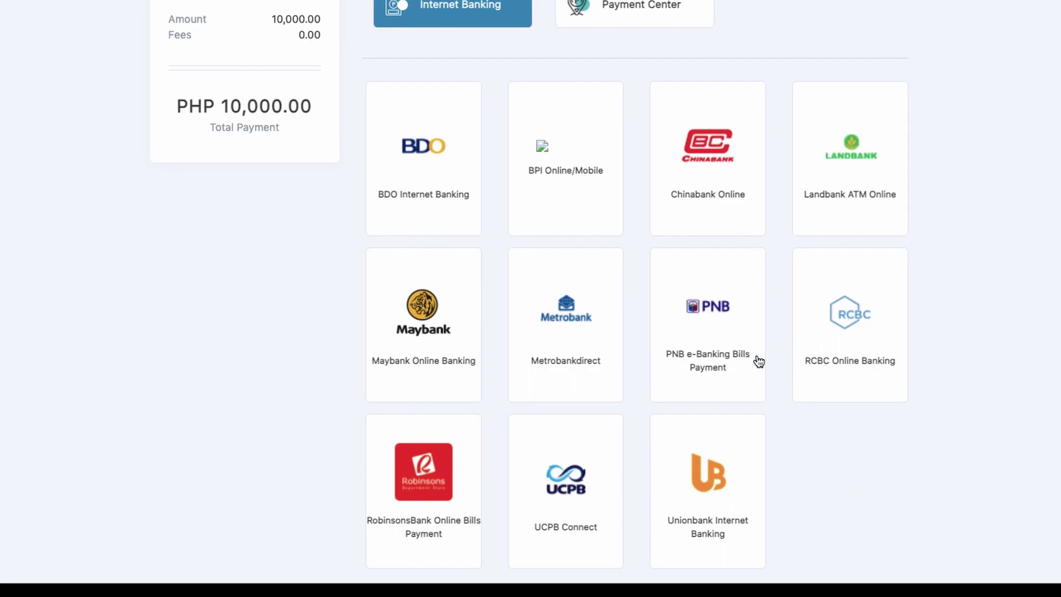
left_click(718, 193)
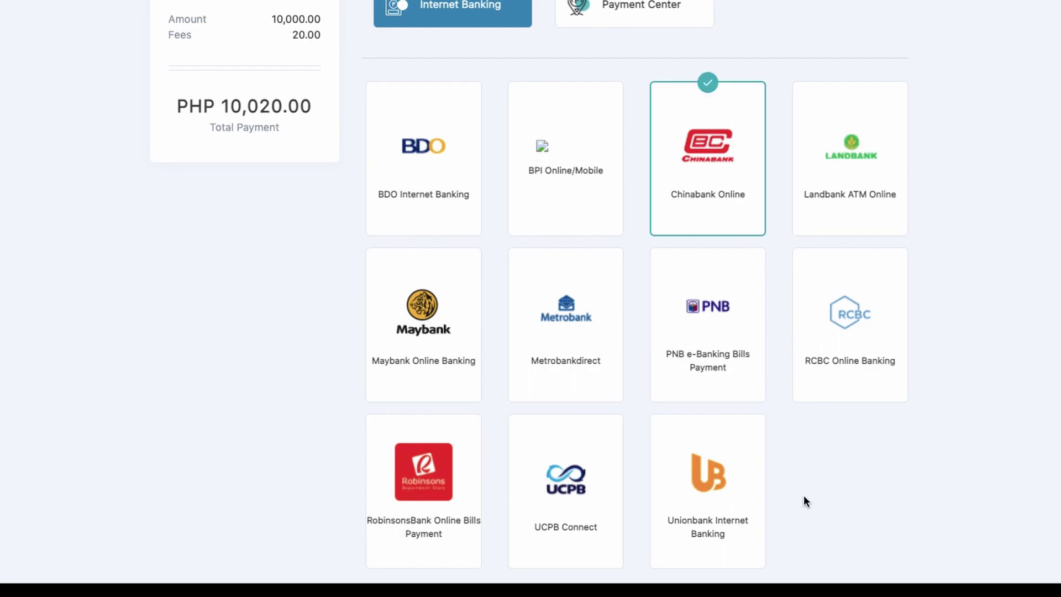
scroll(804, 495, "down", 2)
left_click(878, 532)
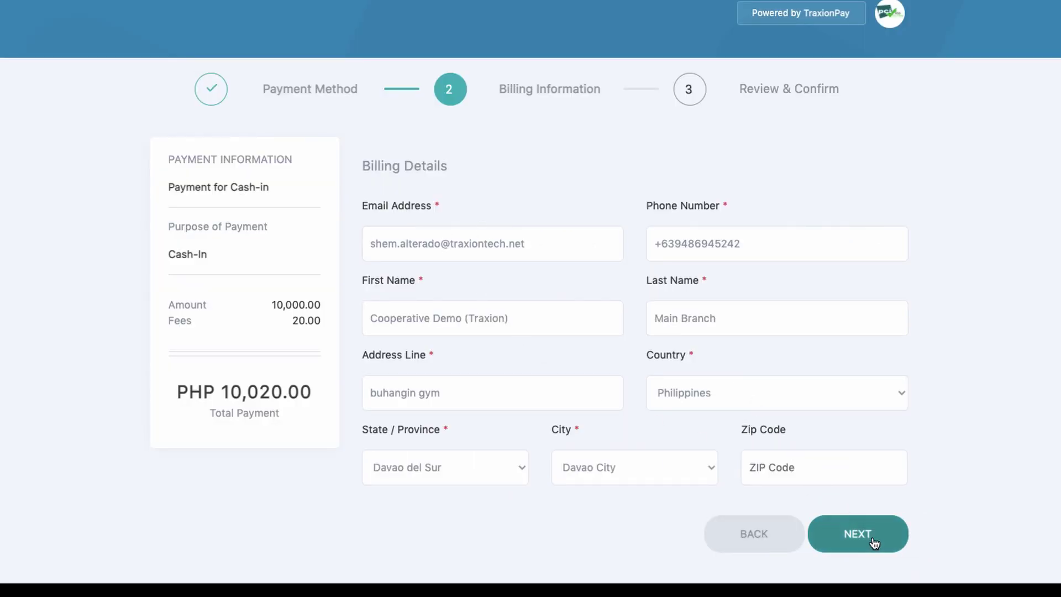
left_click(872, 536)
left_click(872, 535)
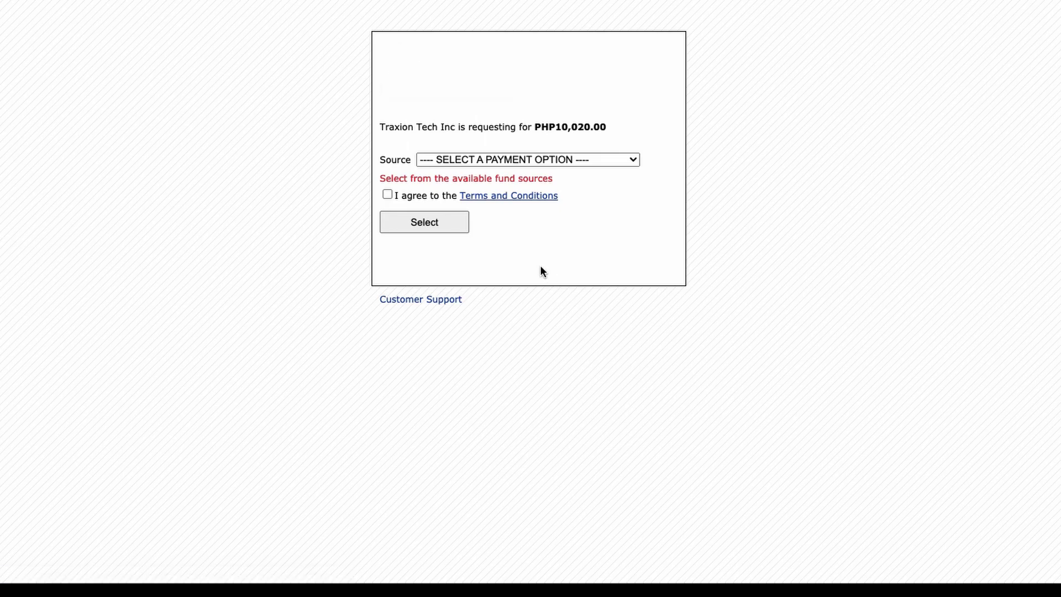
- Choose Chinabank Online Bills Payment (NEW), accept the terms, and e-mail the PHP 10,035.00 deposit instructions
left_click(504, 164)
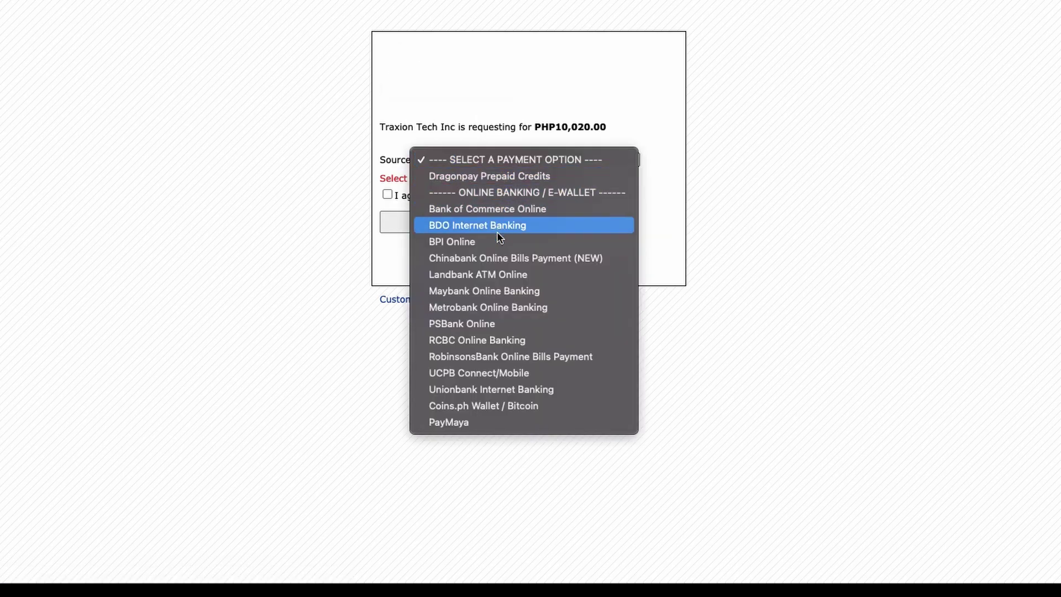
left_click(496, 257)
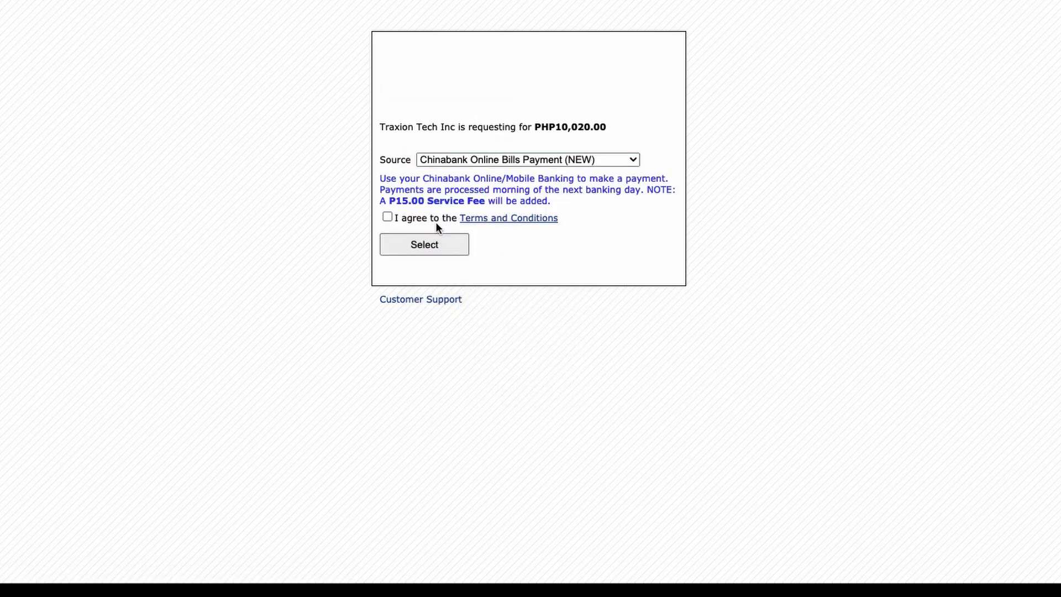
left_click(388, 217)
left_click(410, 246)
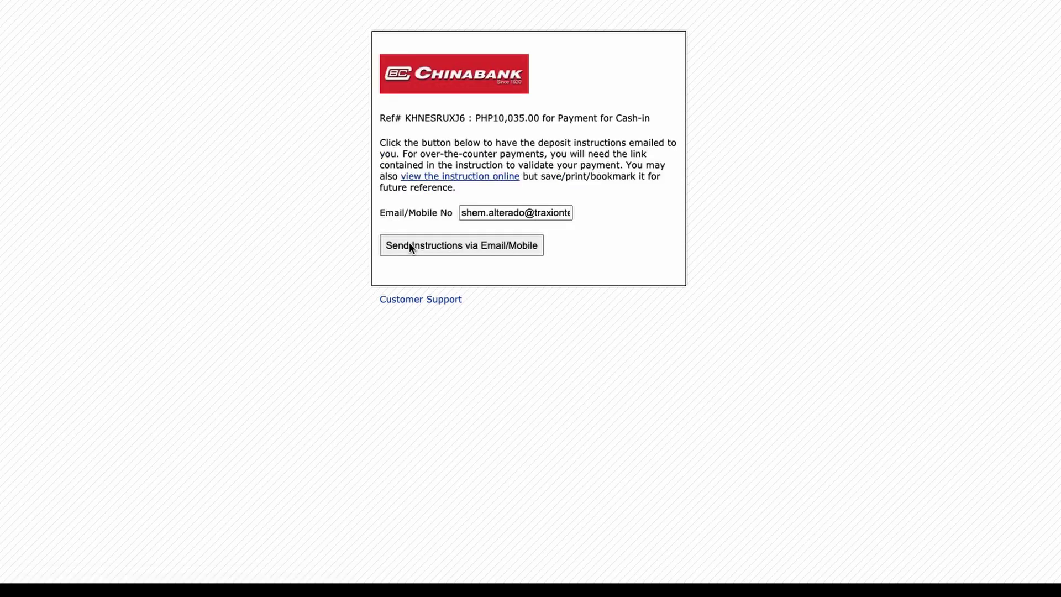
left_click(410, 245)
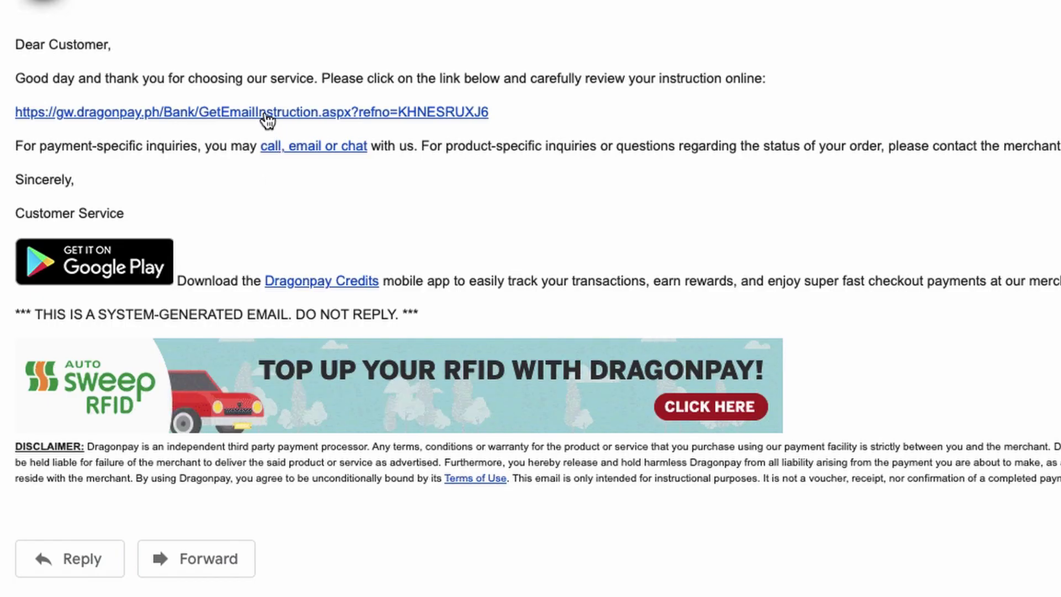
- Follow the GetEmailInstruction link to view the pending Chinabank PHP 10,035.00 instructions
left_click(267, 116)
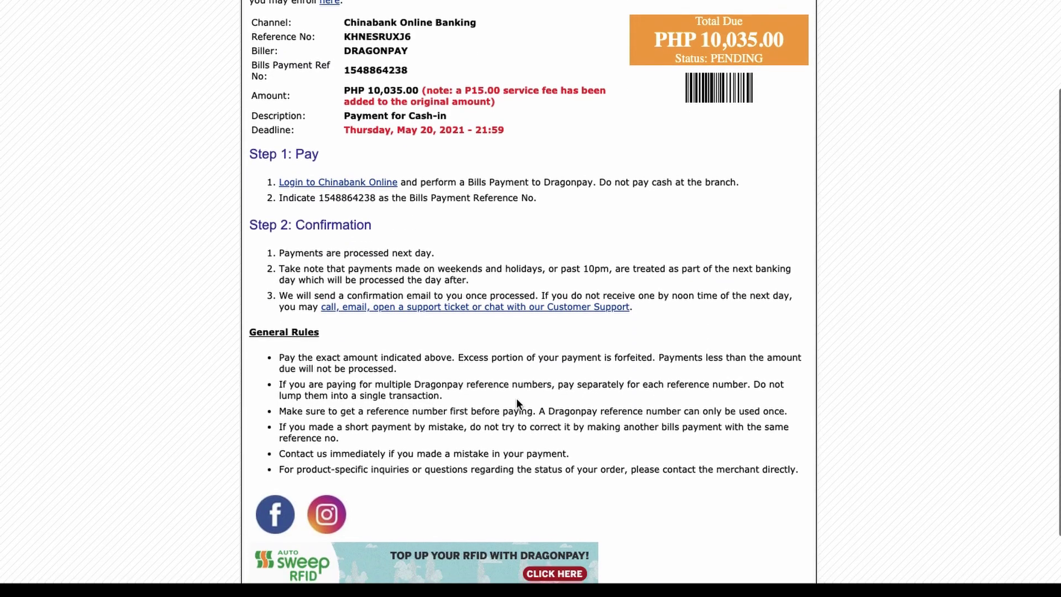
scroll(516, 398, "down", 3)
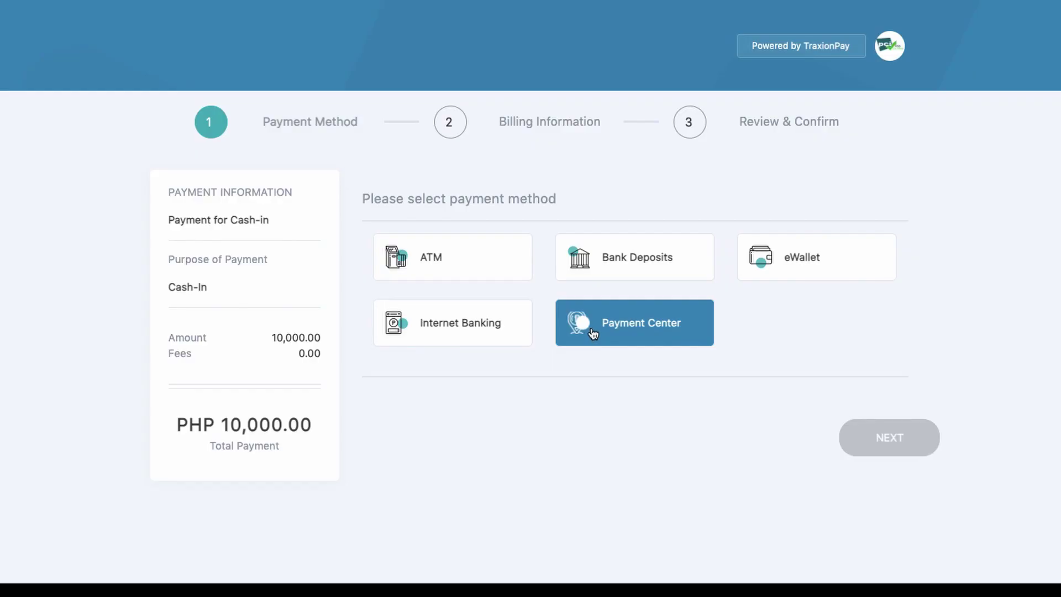
- Select LBC under Payment Center as the cash-in payment option
left_click(593, 334)
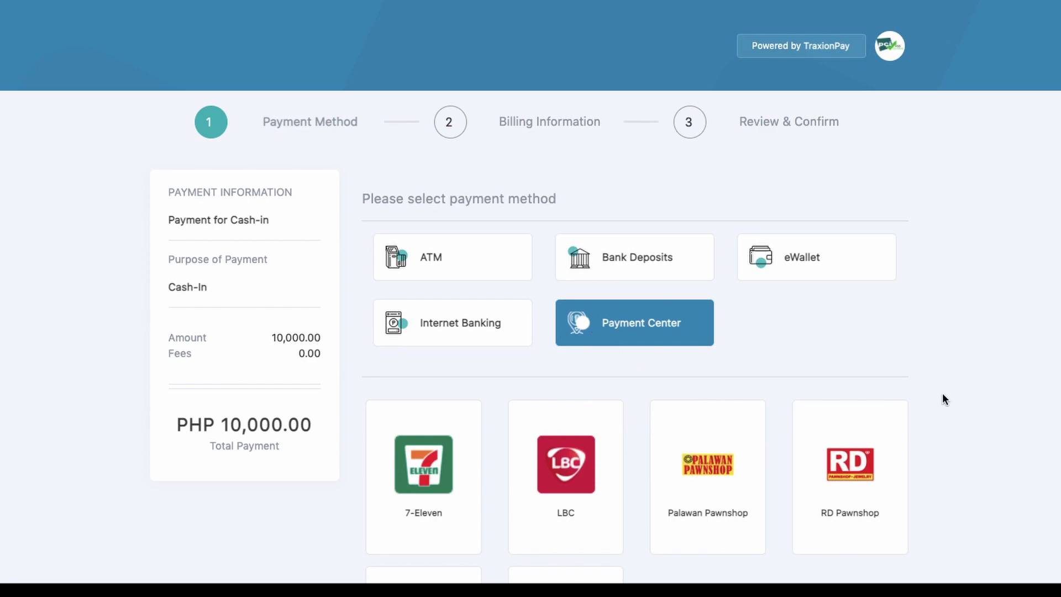
scroll(978, 429, "down", 3)
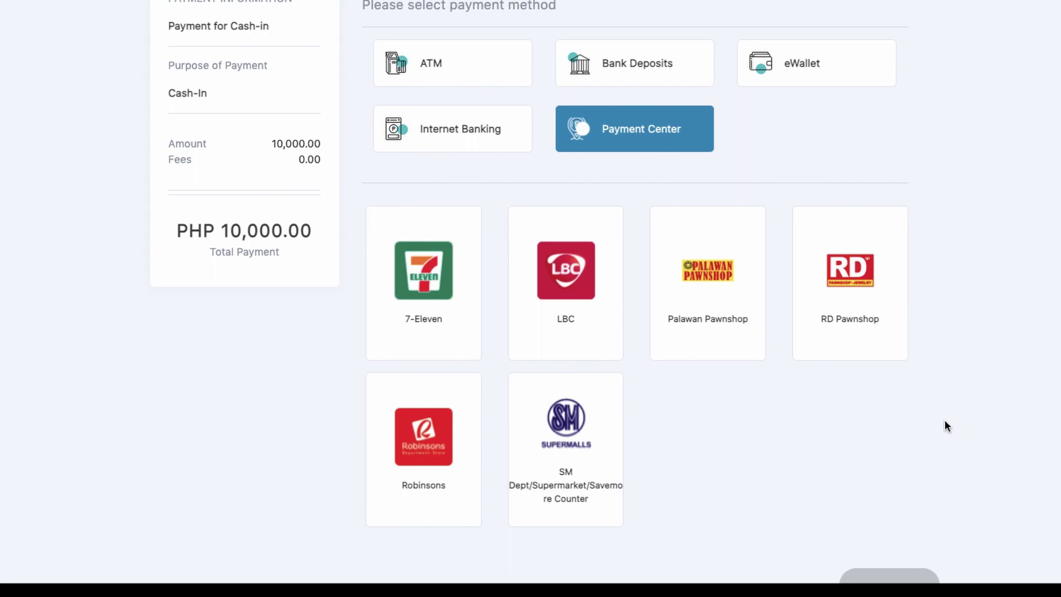
left_click(608, 337)
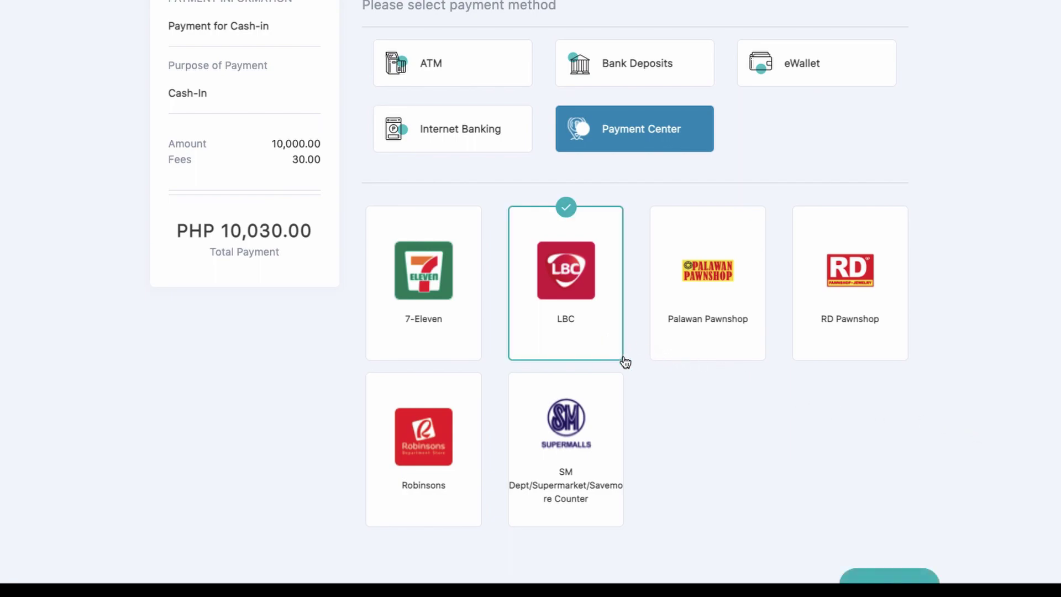
scroll(766, 470, "down", 1)
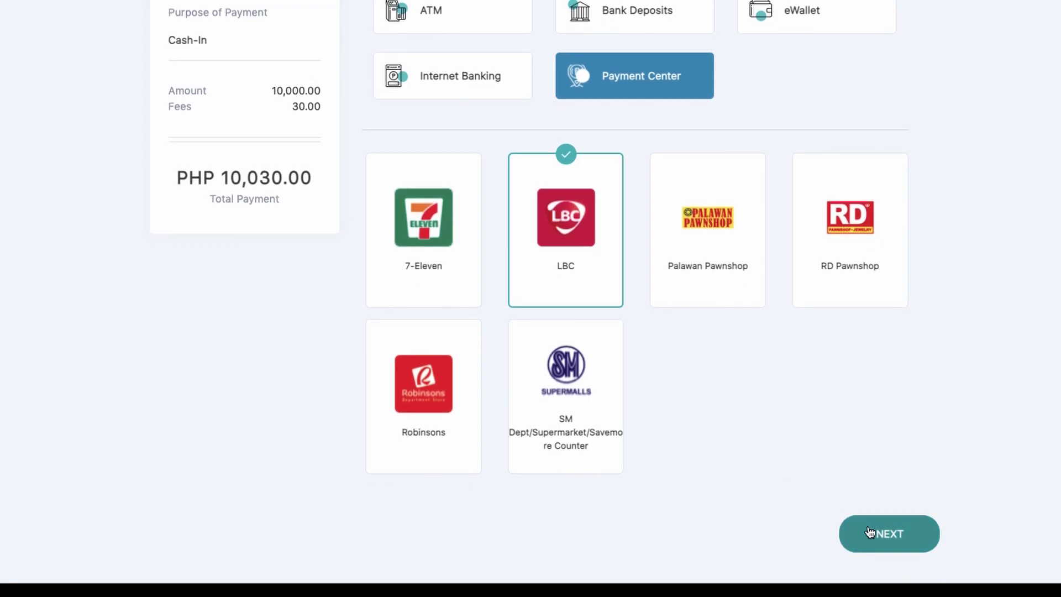
left_click(867, 533)
- Replace the billing e-mail address and continue to the PHP 10,030.00 review
left_click(486, 243)
key("ctrl+a")
key("ctrl+v")
left_click(892, 527)
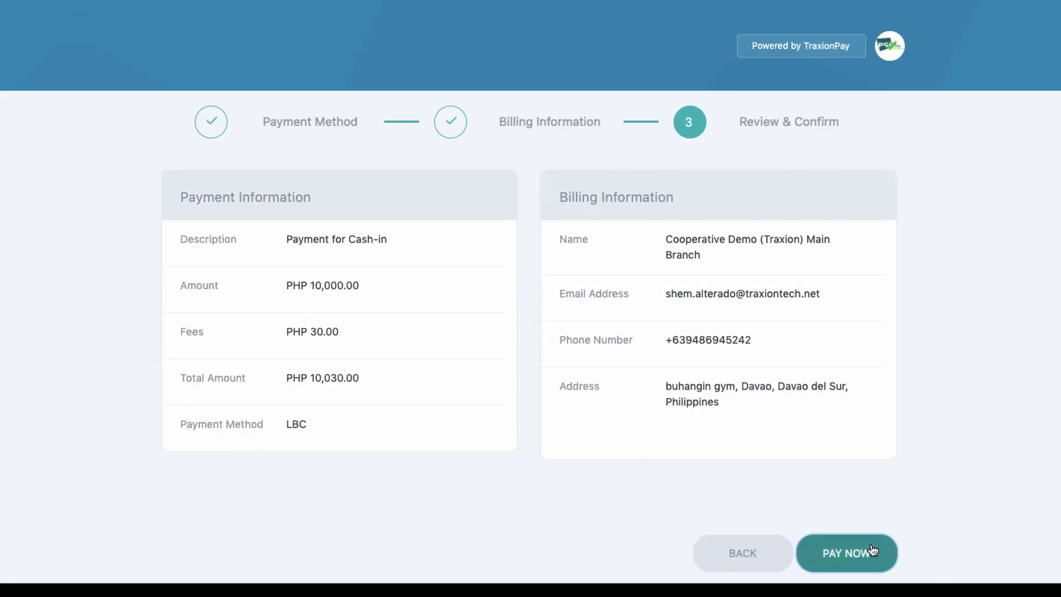
- Submit the PHP 10,030.00 LBC payment and request its deposit instructions by e-mail
left_click(872, 550)
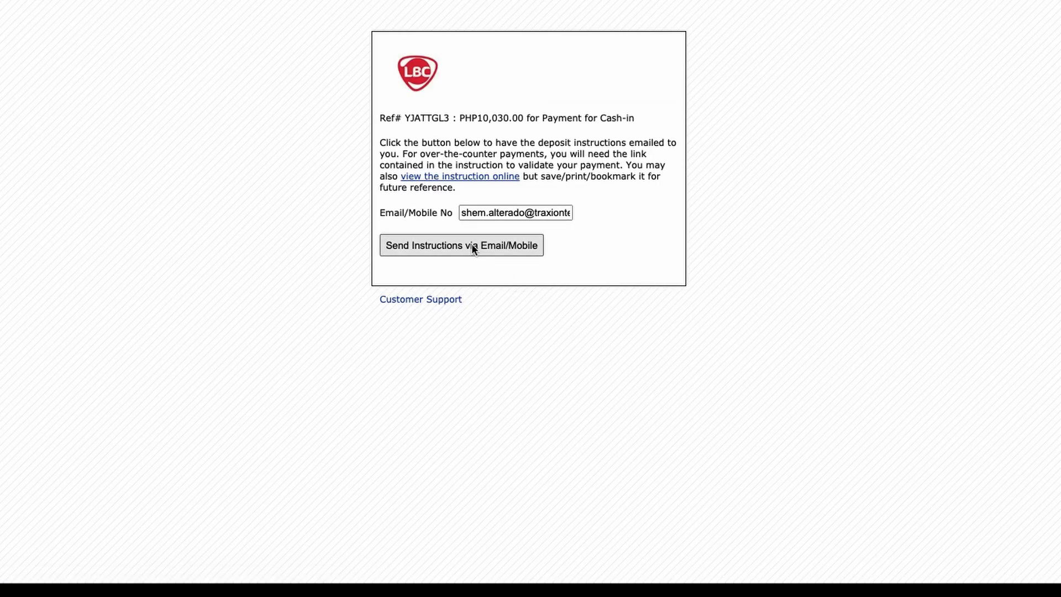
left_click(472, 243)
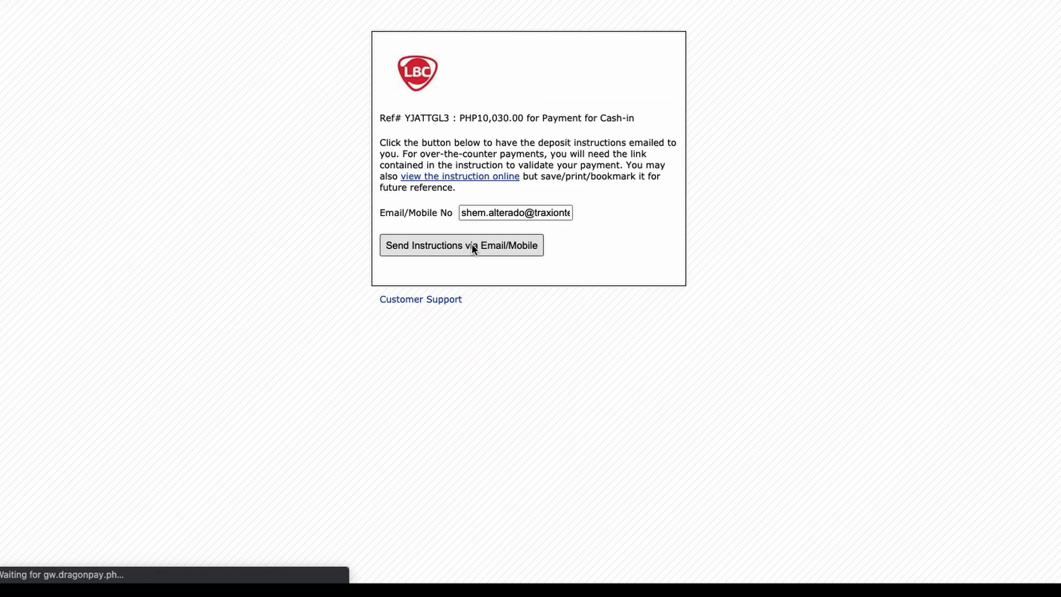